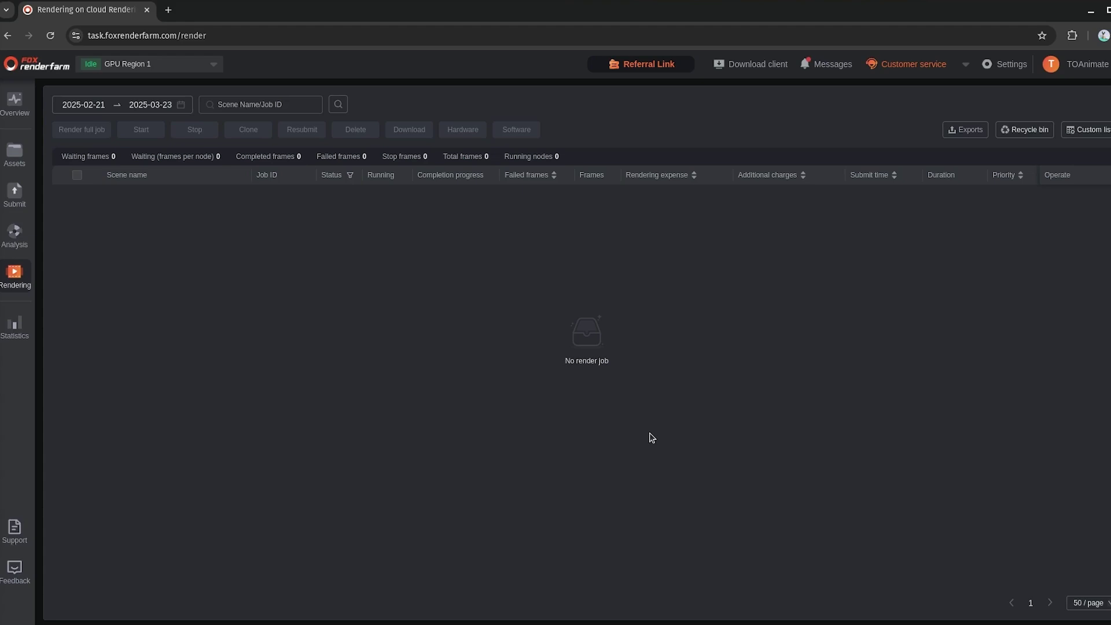
- Open the render region dropdown from GPU Region 1 on the empty Rendering page
left_click(151, 64)
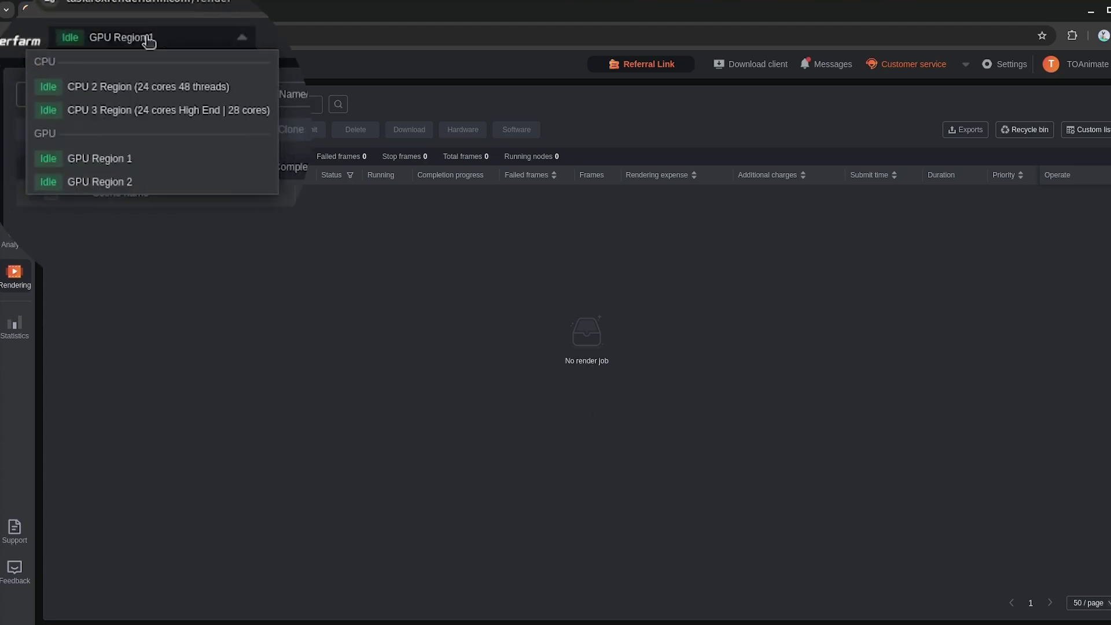
- Keep GPU Region 1, then go to the Assets page and check the Download client options
left_click(134, 181)
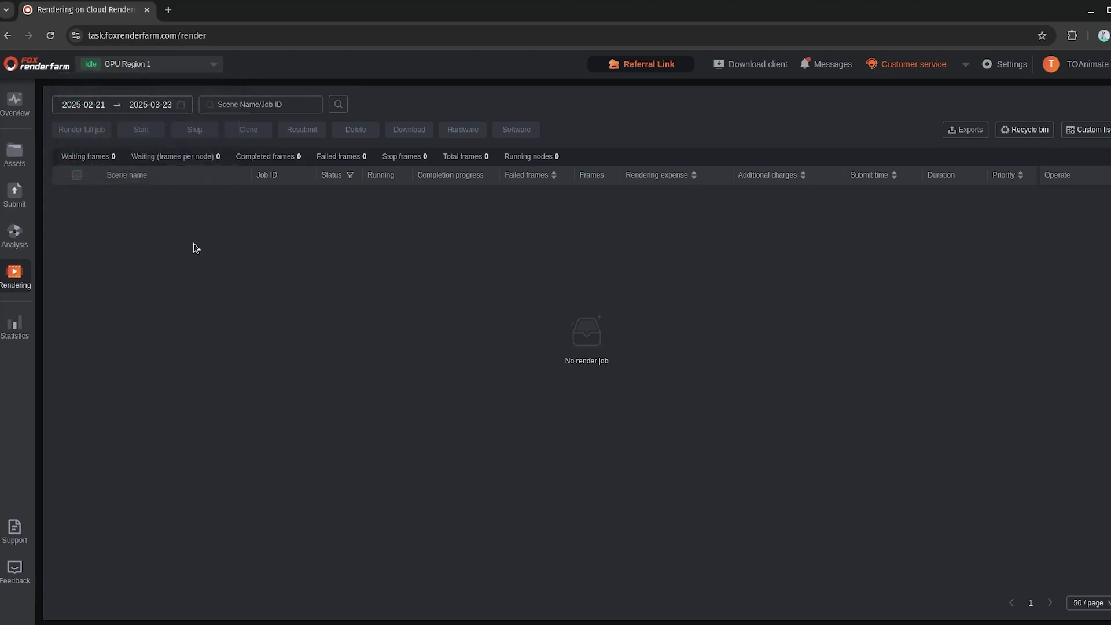
left_click(17, 154)
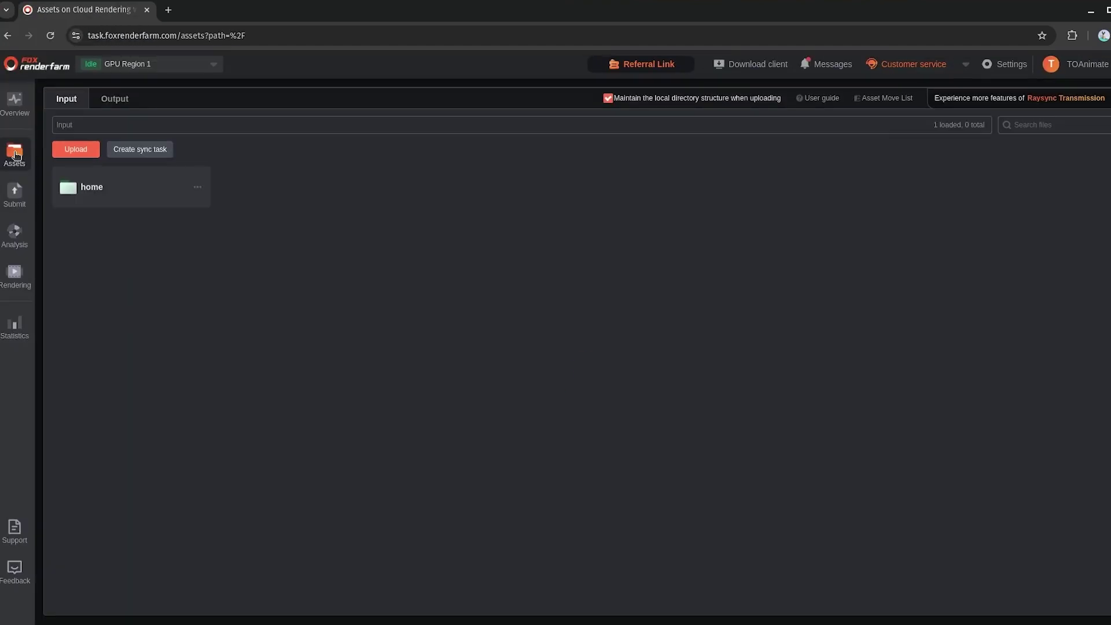
mouse_move(777, 65)
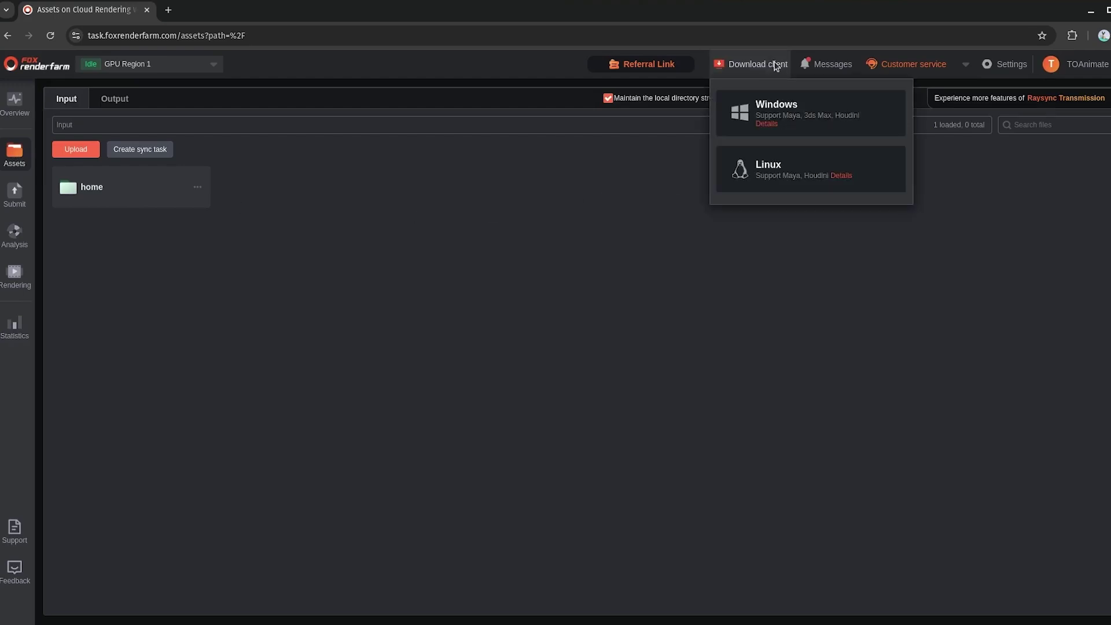
mouse_move(799, 173)
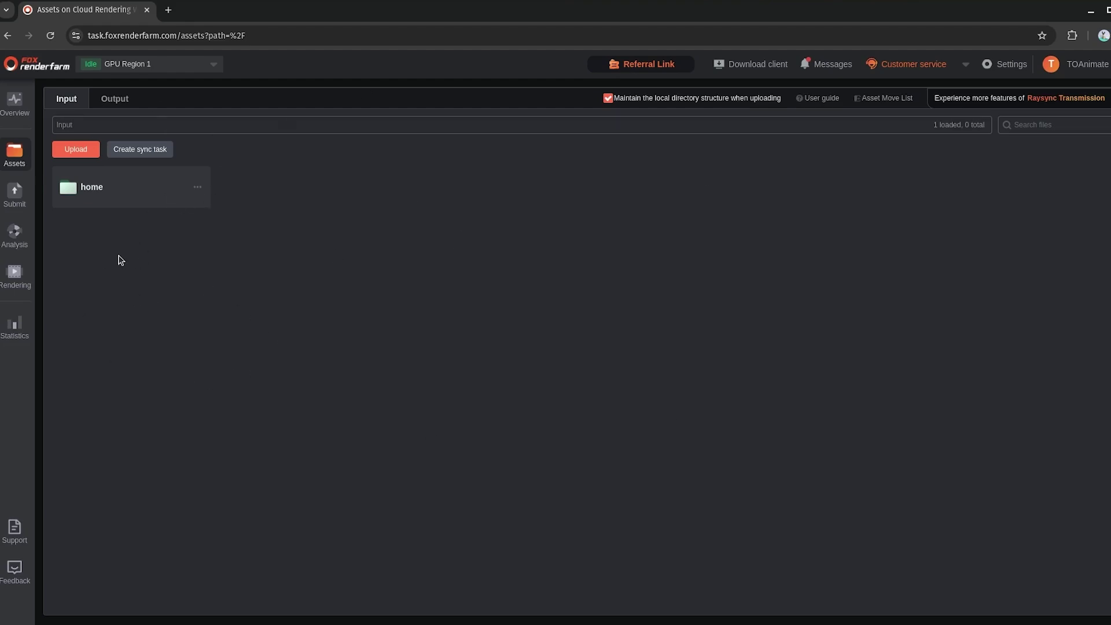
- Browse home/vlad/Desktop/TOAnimate/Ruyui_Studios/Cinematics/BirthOfBob down into its assets folder
left_click(113, 193)
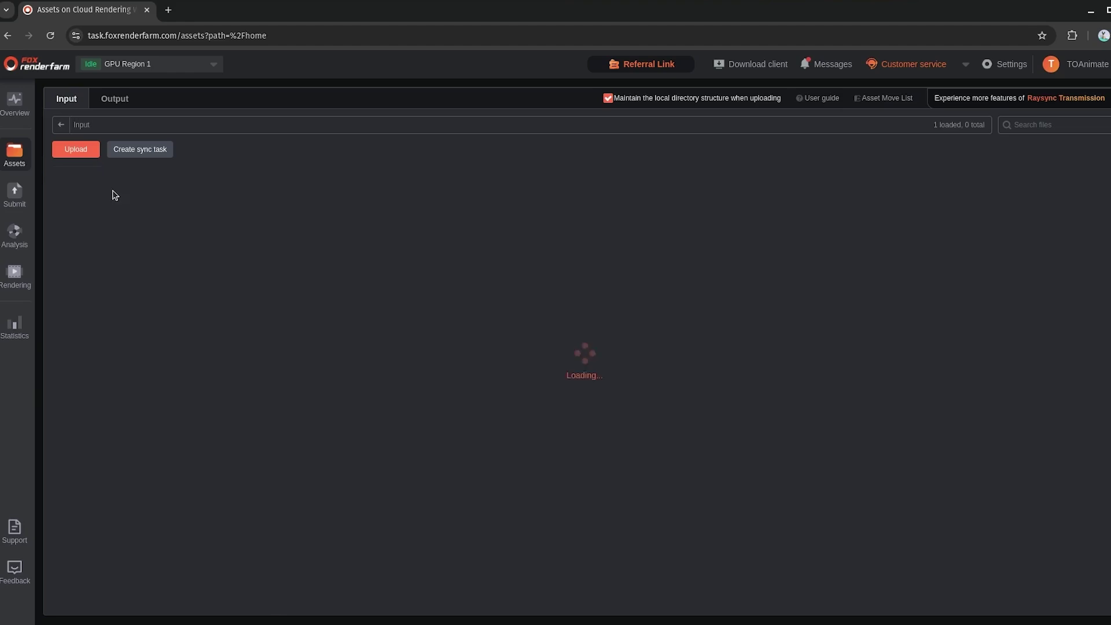
left_click(92, 203)
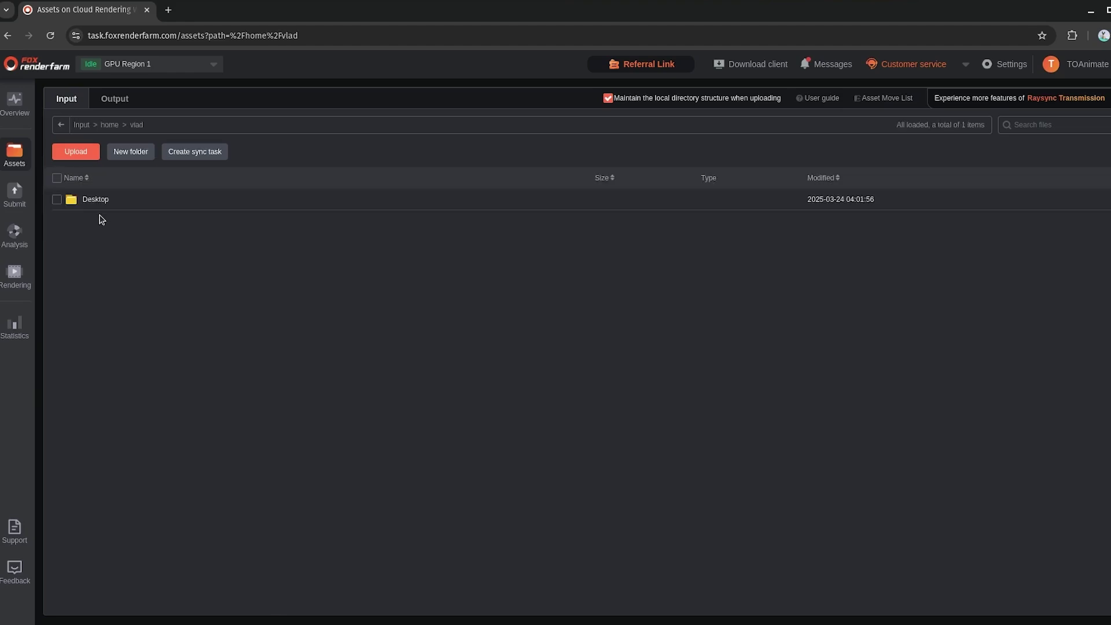
left_click(102, 207)
left_click(106, 207)
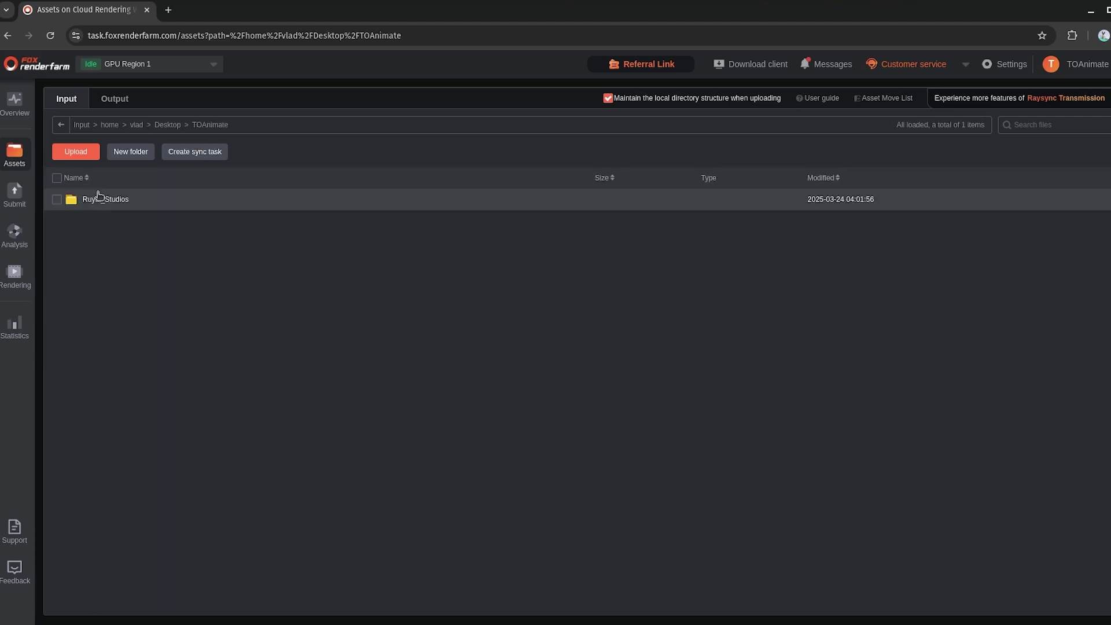
left_click(100, 197)
left_click(105, 201)
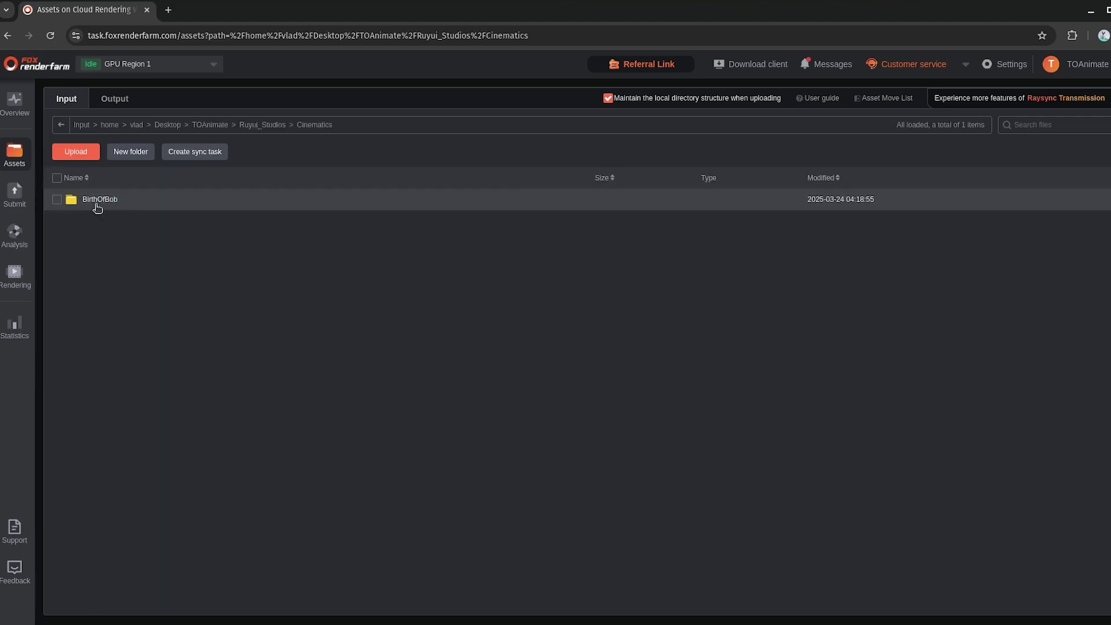
left_click(99, 204)
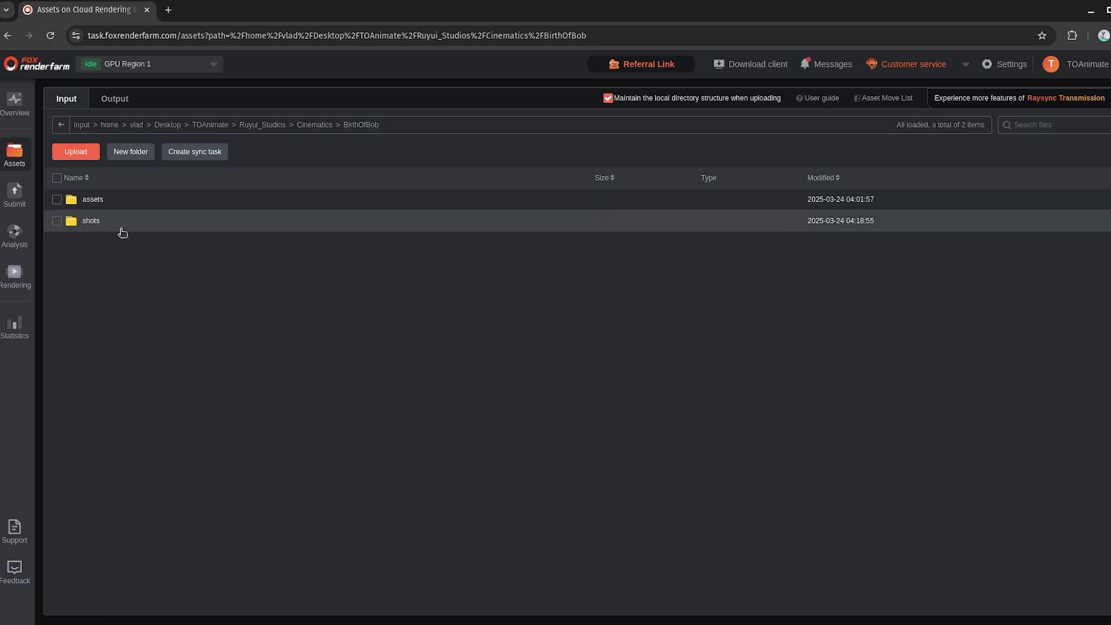
left_click(93, 199)
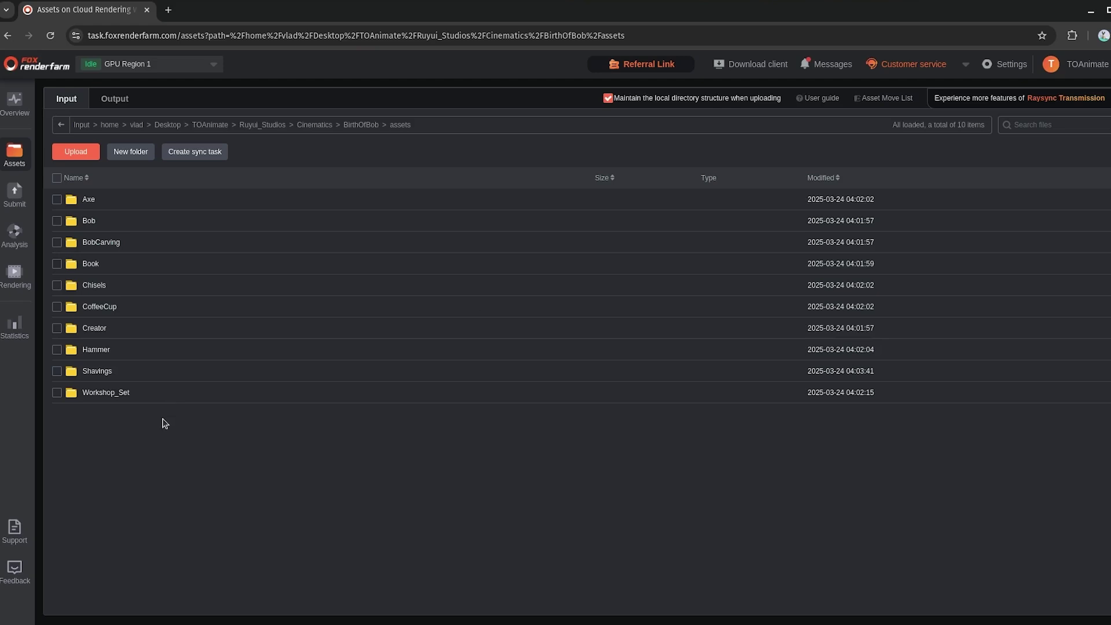
- Return to BirthOfBob and open shots > final_render > farm
left_click(361, 125)
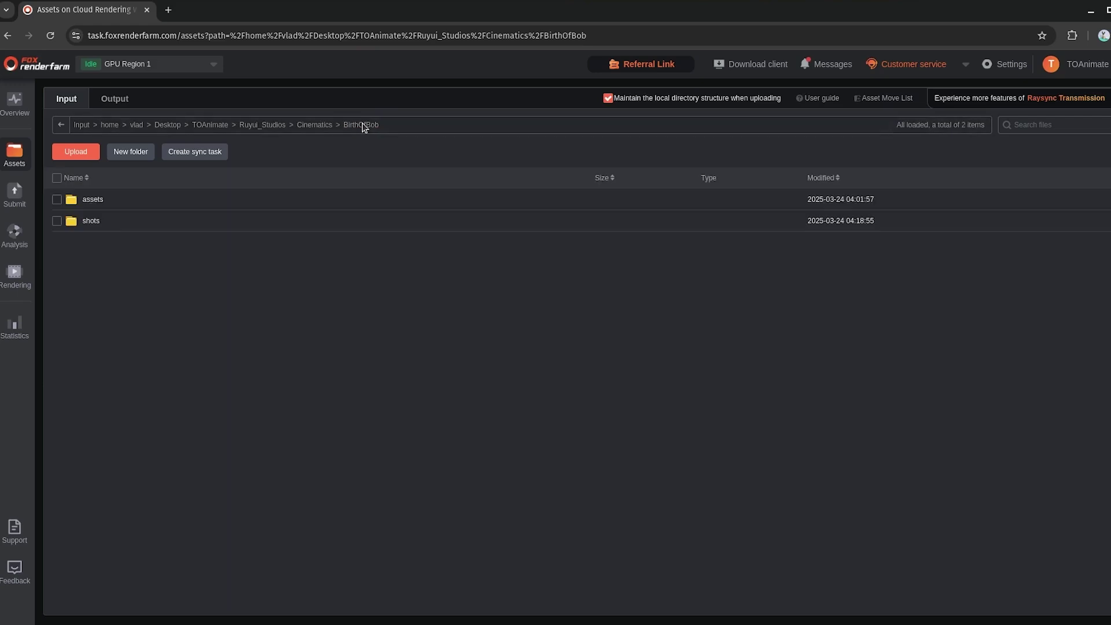
double_click(102, 219)
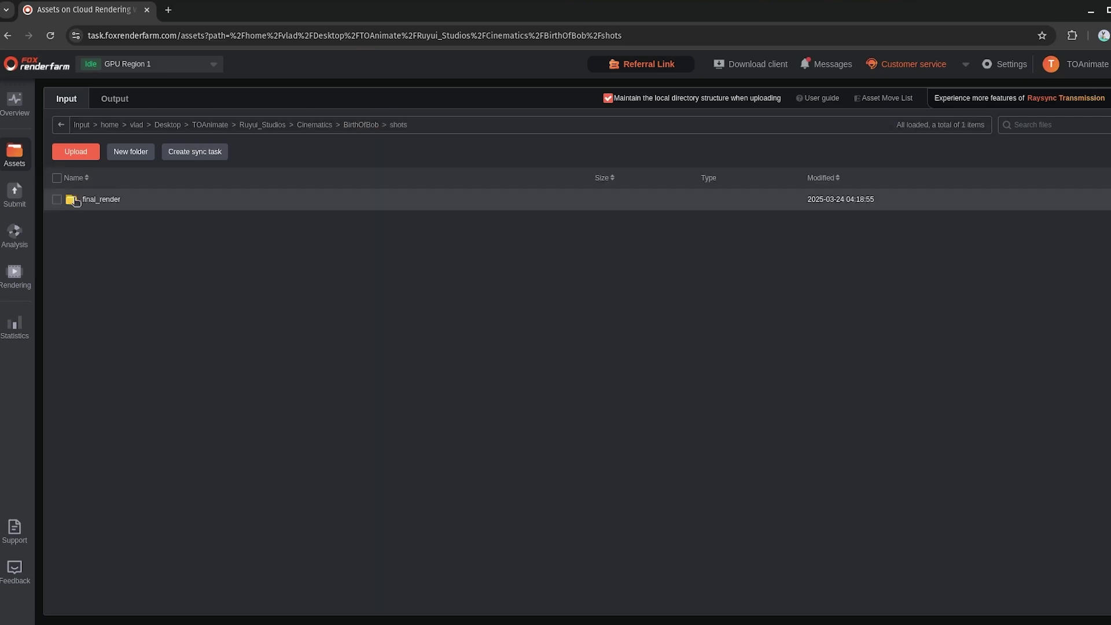
double_click(97, 203)
double_click(91, 204)
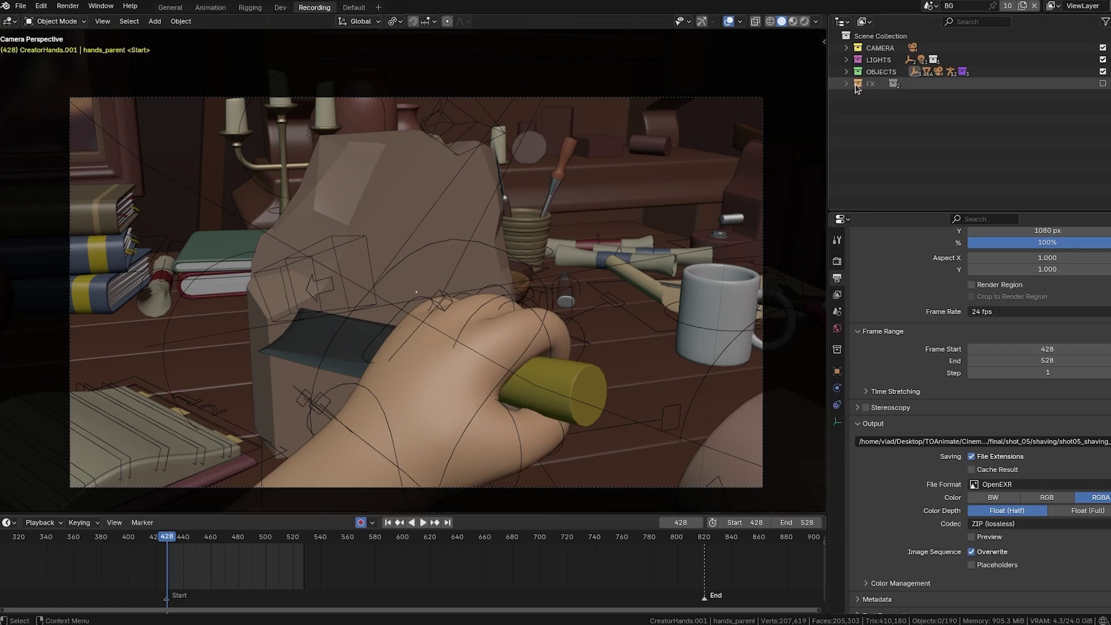
- Play the BG scene's animation from frame 429 and stop on frame 456
left_click(941, 5)
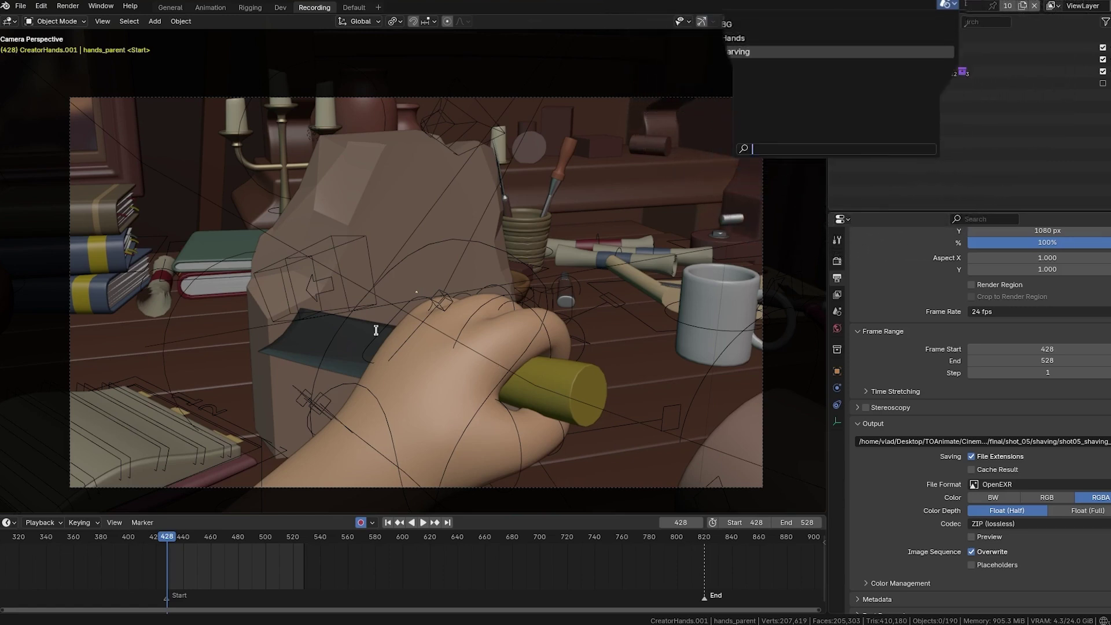
left_click(929, 5)
left_click(168, 550)
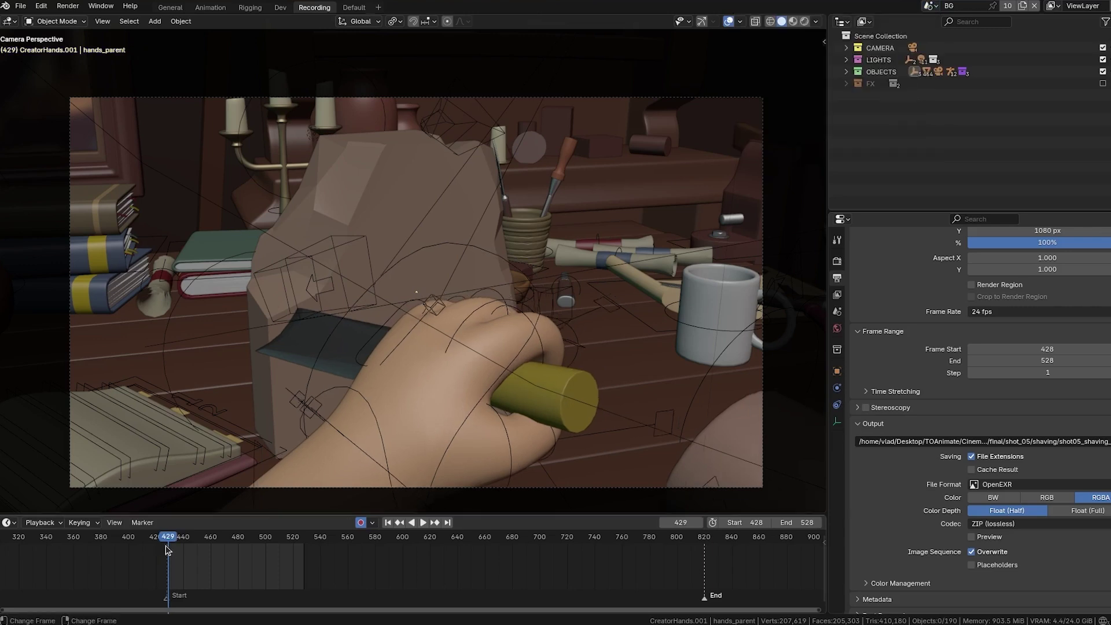
key("space")
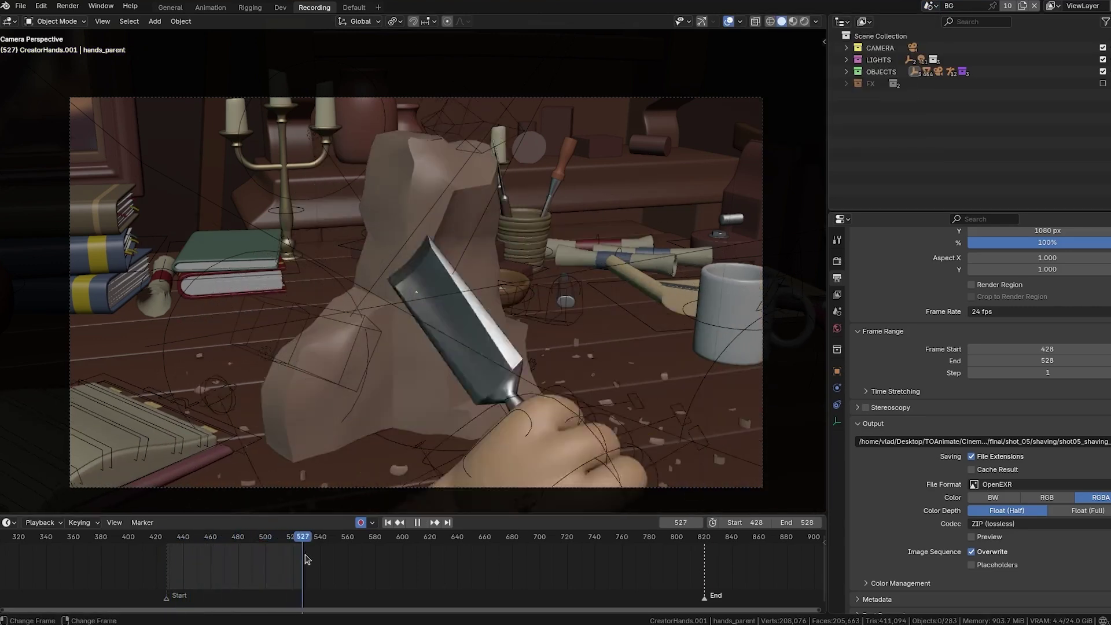
left_click(327, 561)
left_click_drag(327, 561, 279, 560)
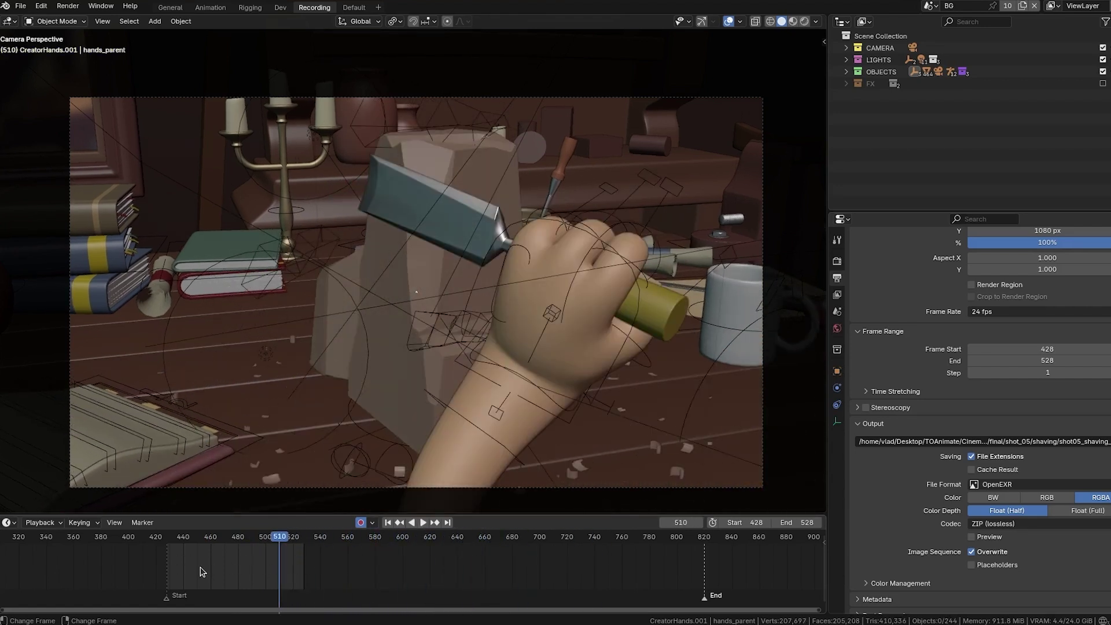
scroll(202, 572, "up", 2)
key("space")
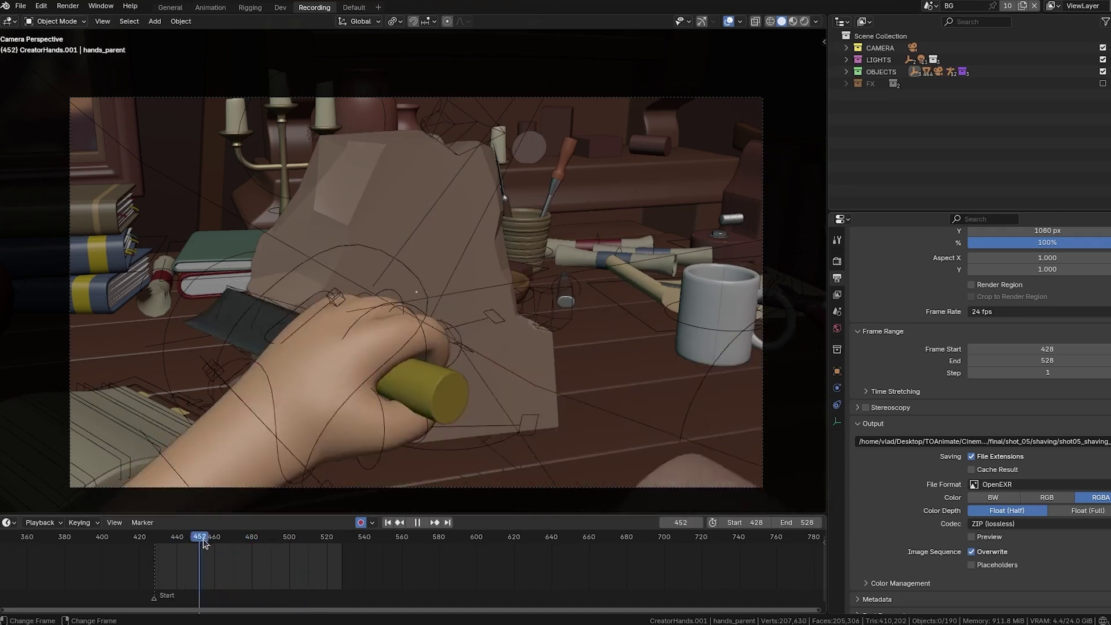
key("space")
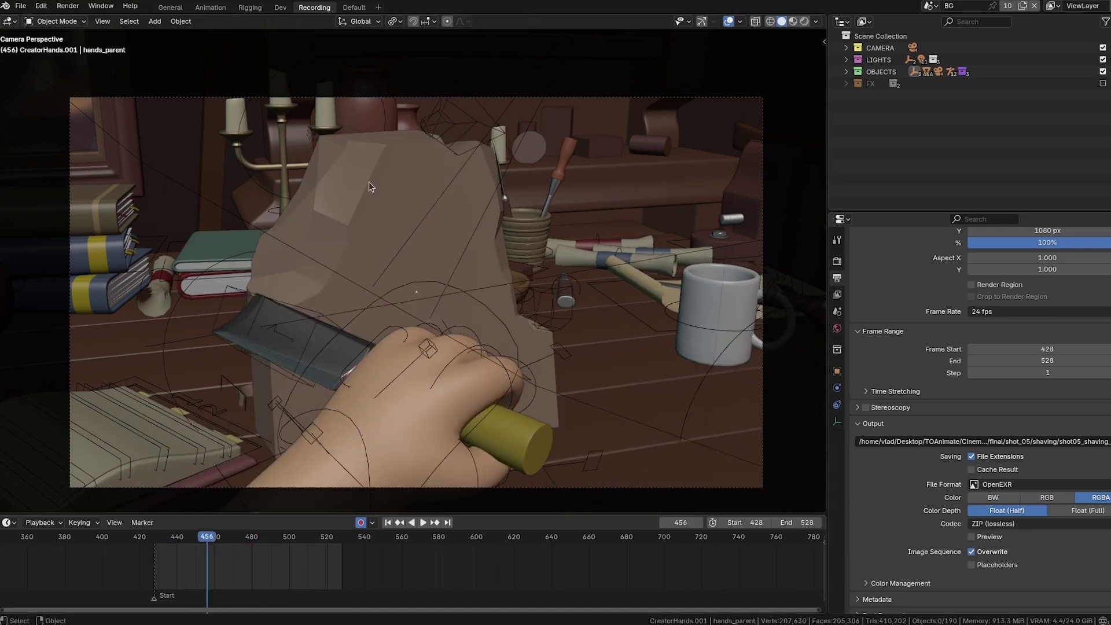
- Keep BG as the active scene and switch the viewport to rendered shading
left_click(928, 5)
left_click(757, 23)
key("z")
key("8")
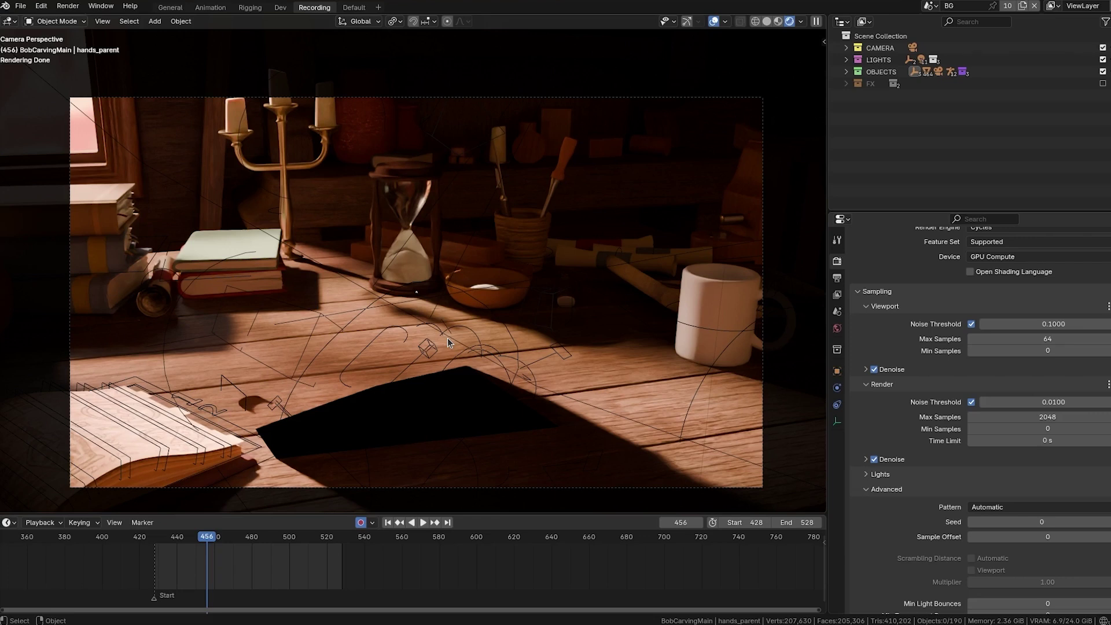
- Expand OBJECTS in the Outliner and set the BobCarvingMain collection as a view-layer holdout
left_click(845, 72)
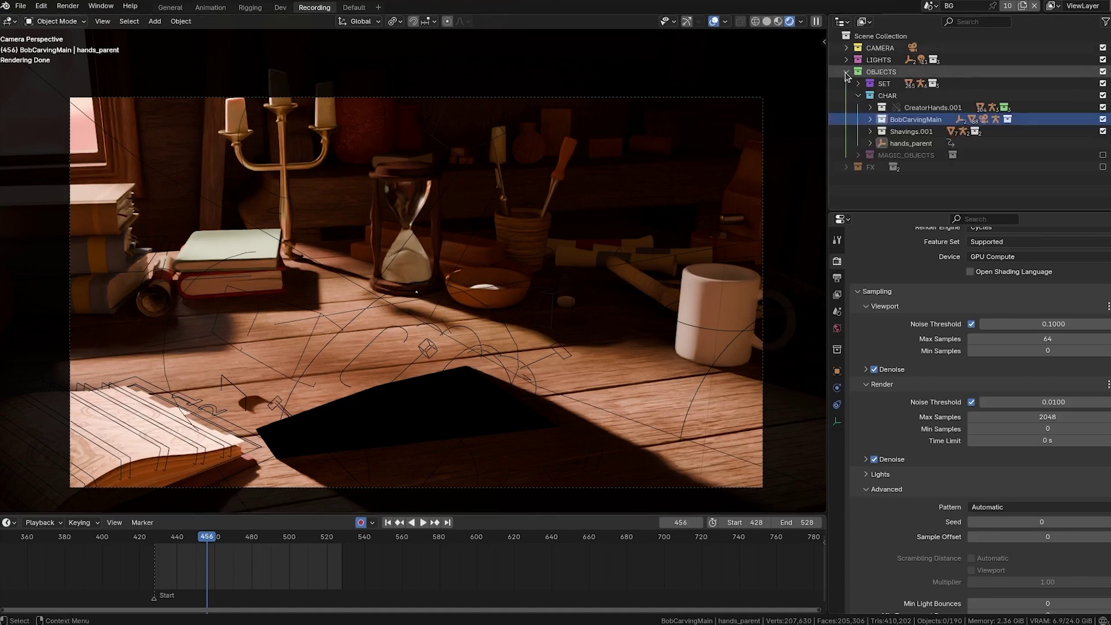
right_click(895, 114)
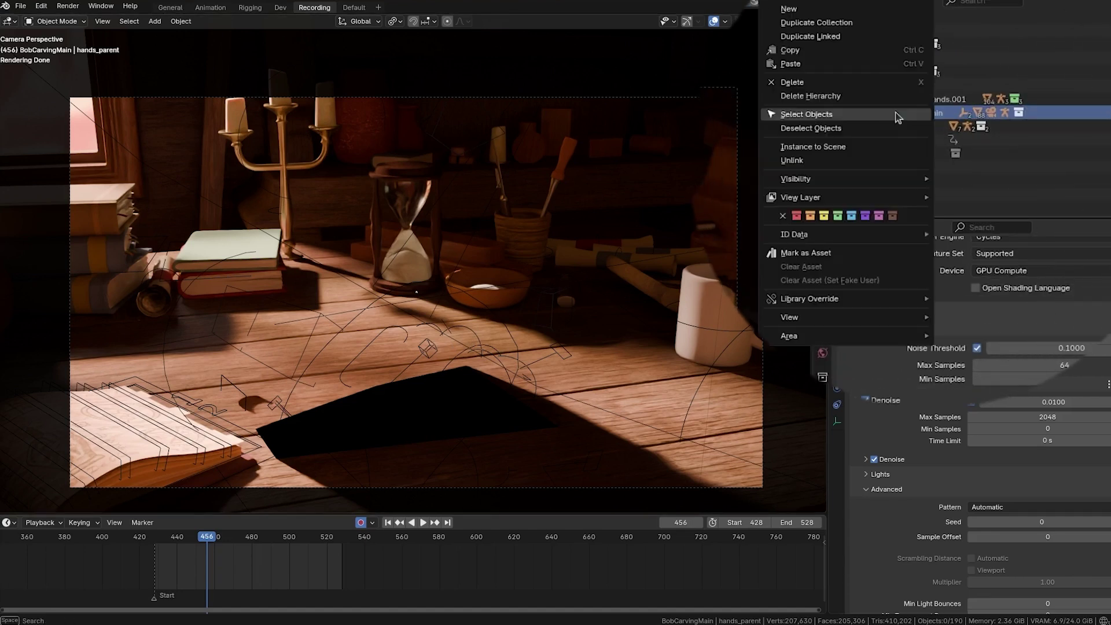
mouse_move(852, 198)
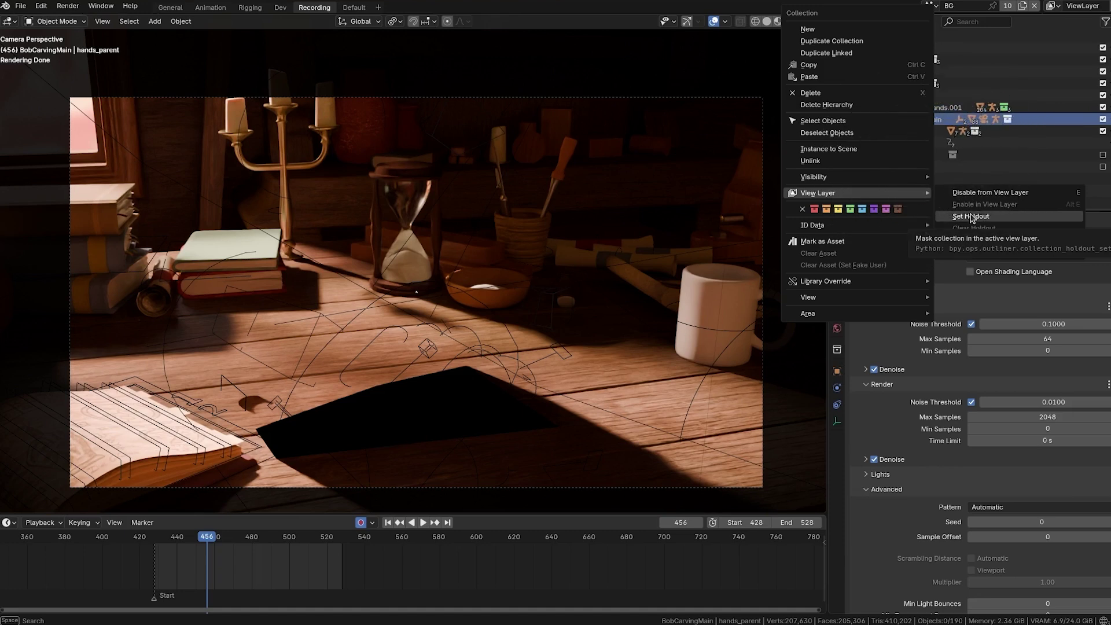
left_click(971, 216)
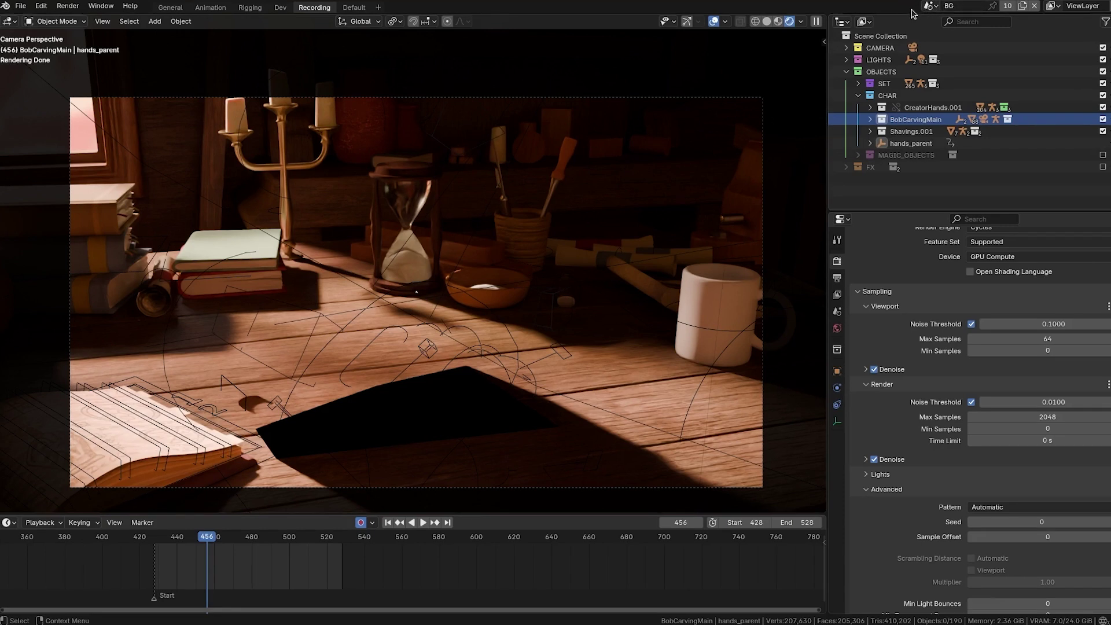
- Switch from BG to the Hands scene, then on to the Carving scene
left_click(932, 7)
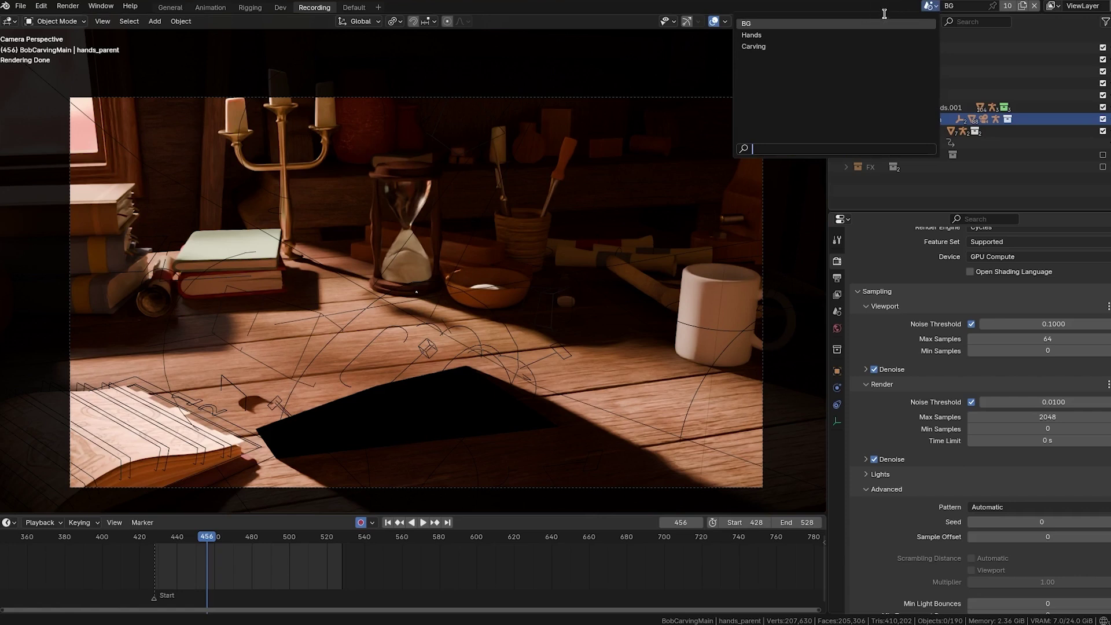
left_click(916, 11)
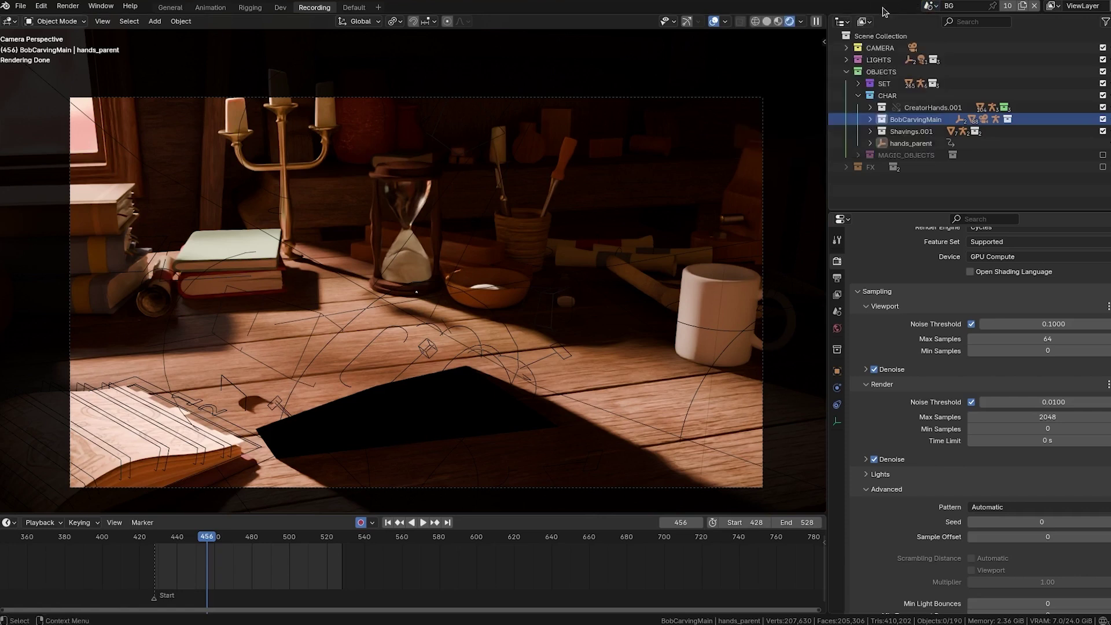
left_click(929, 6)
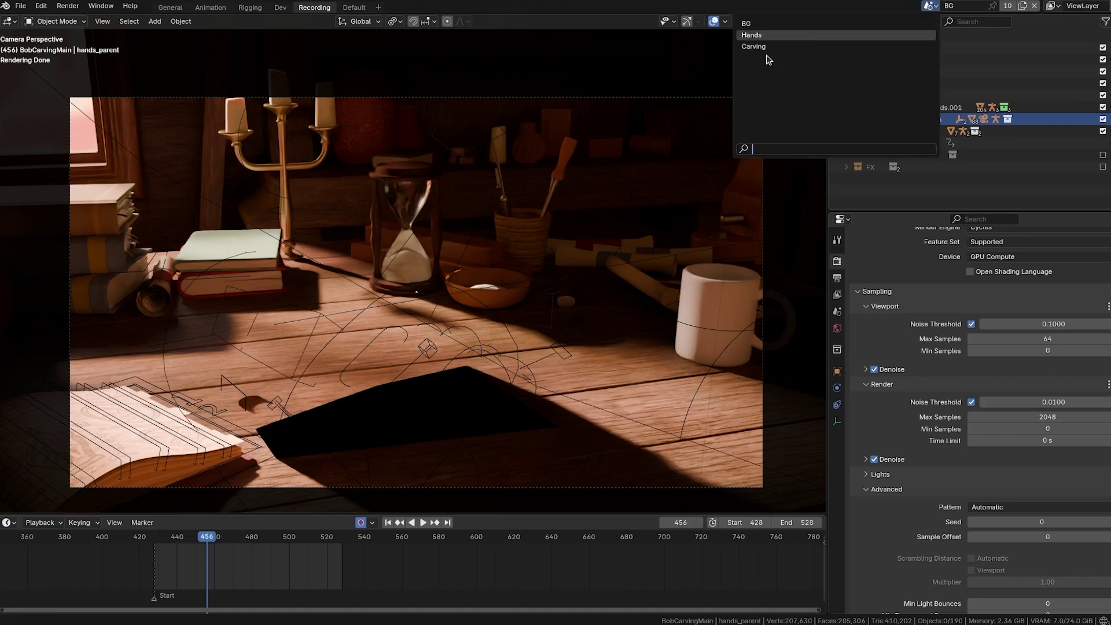
key("Return")
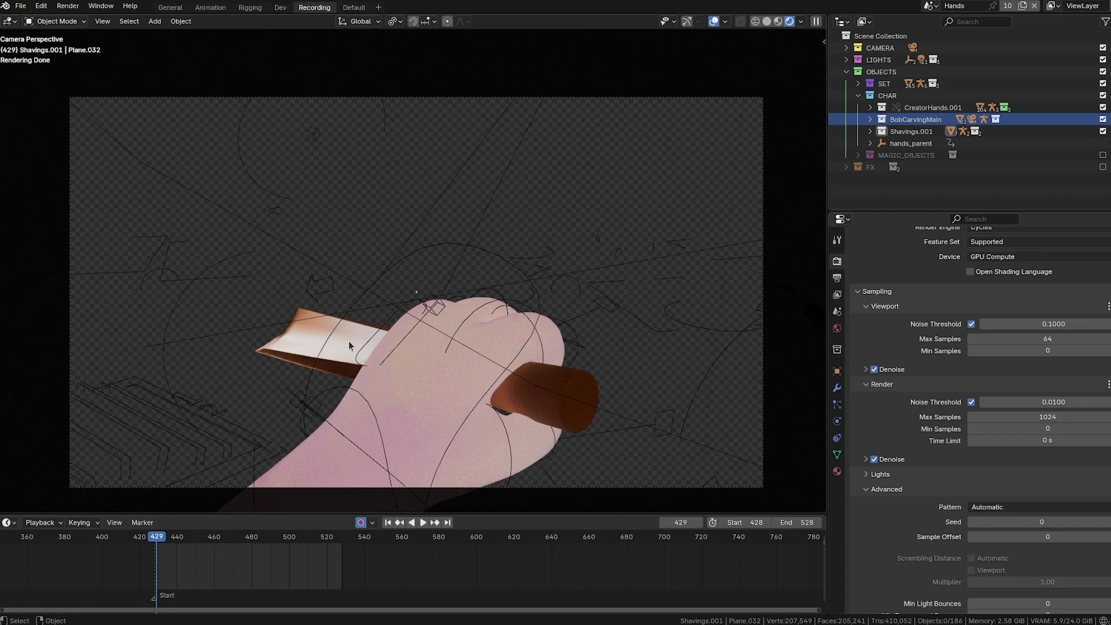
left_click(928, 6)
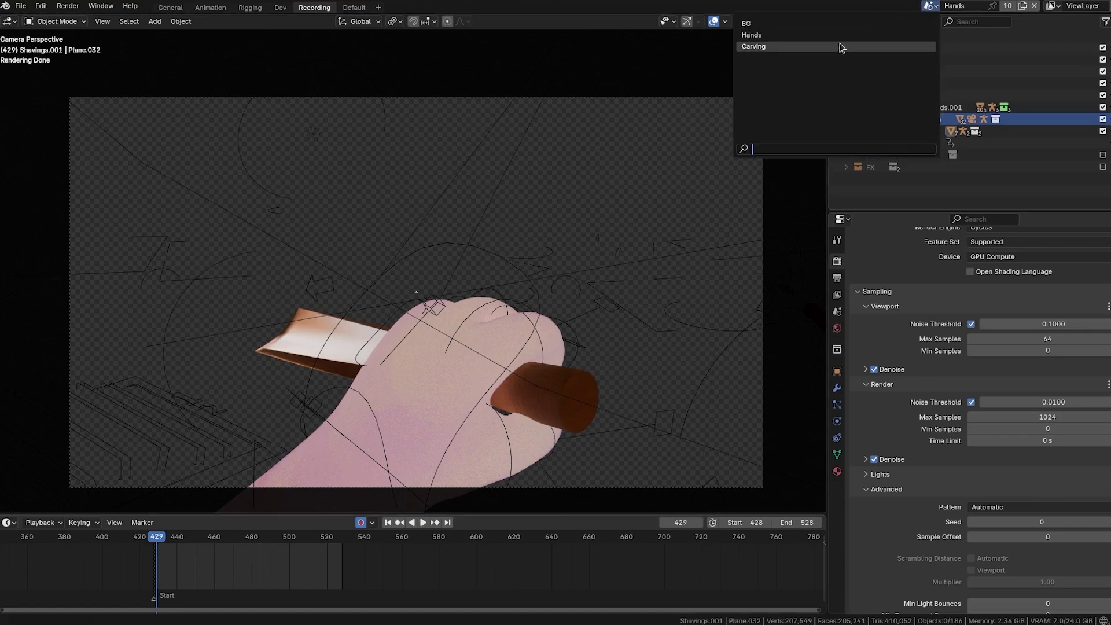
key("Return")
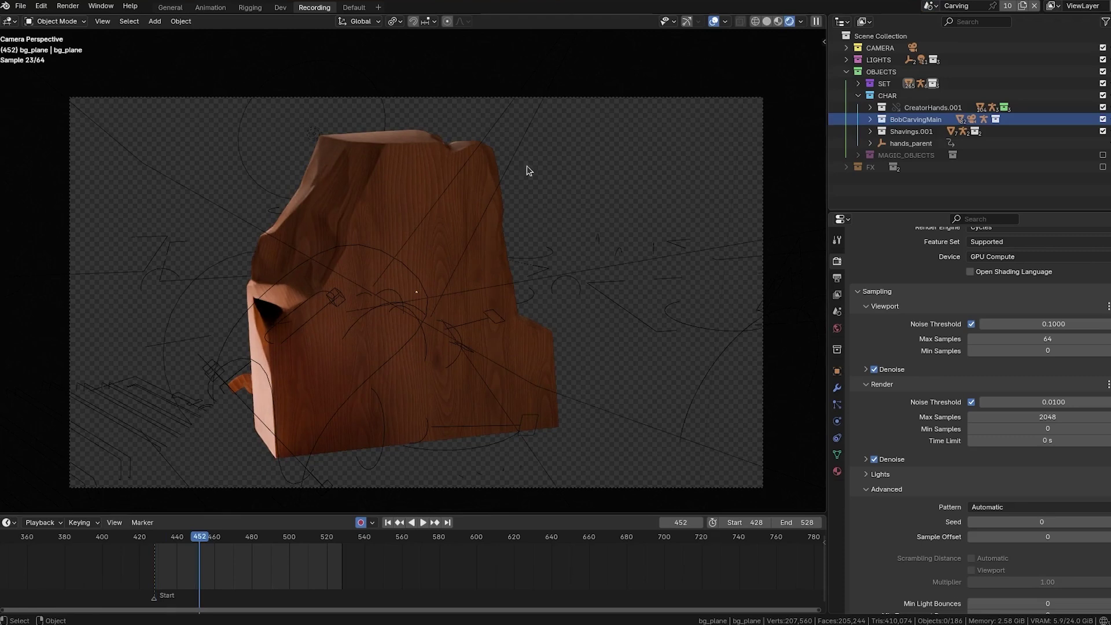
scroll(920, 283, "up", 2)
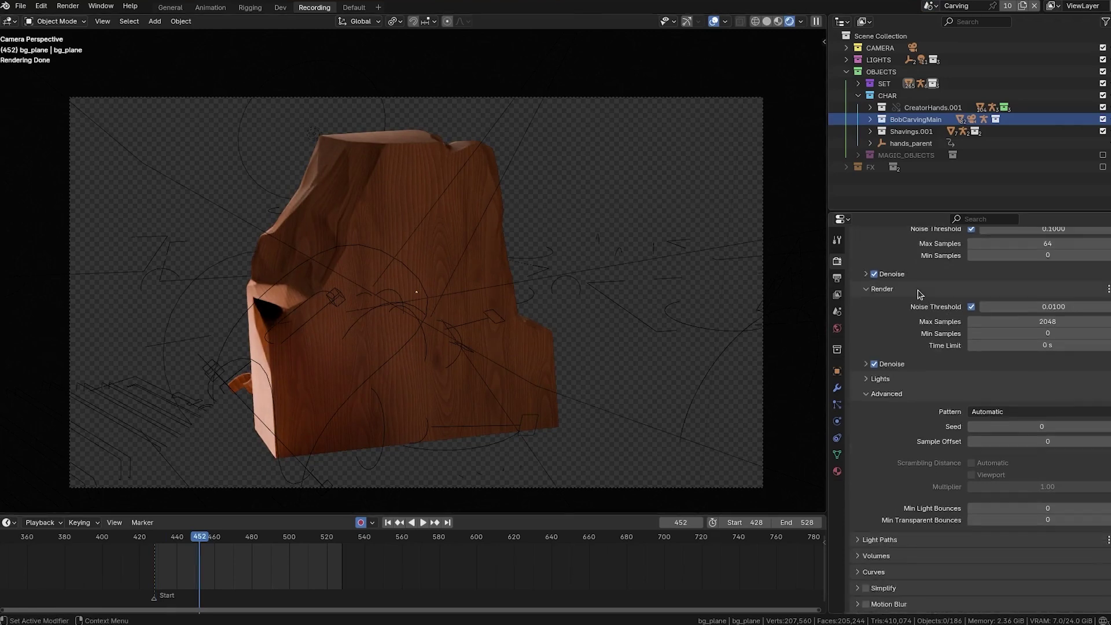
scroll(1085, 354, "down", 2)
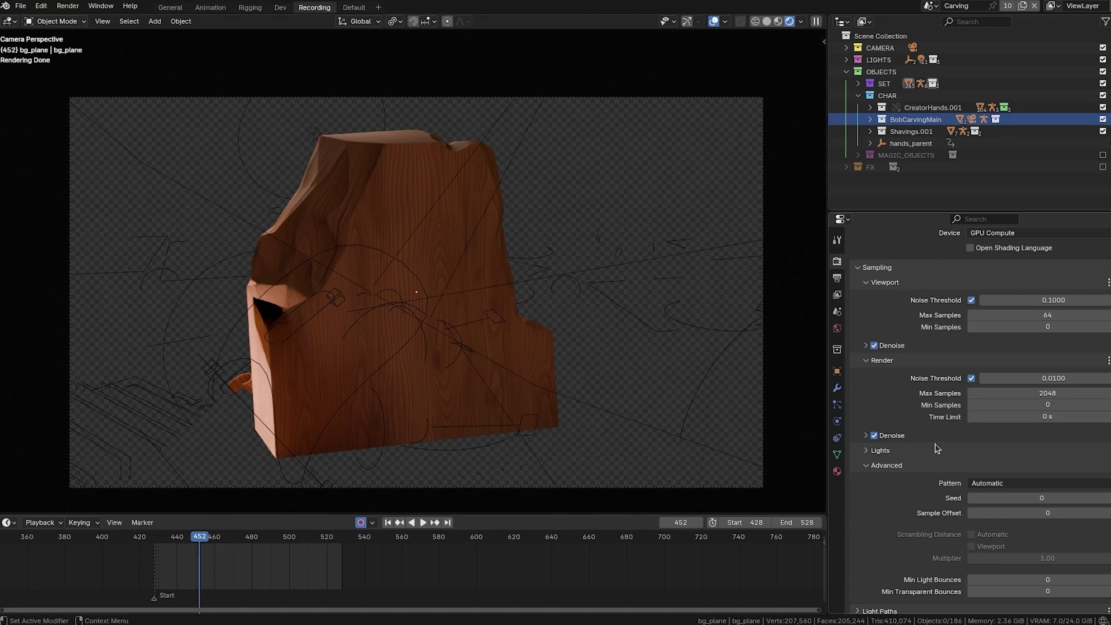
scroll(1086, 390, "down", 7)
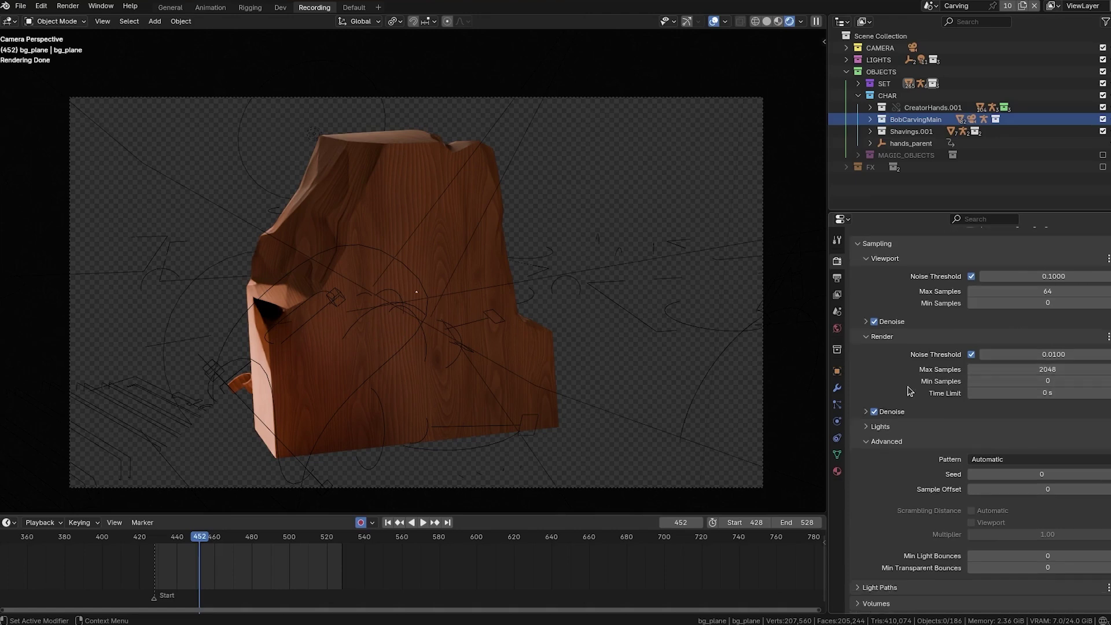
scroll(898, 364, "down", 5)
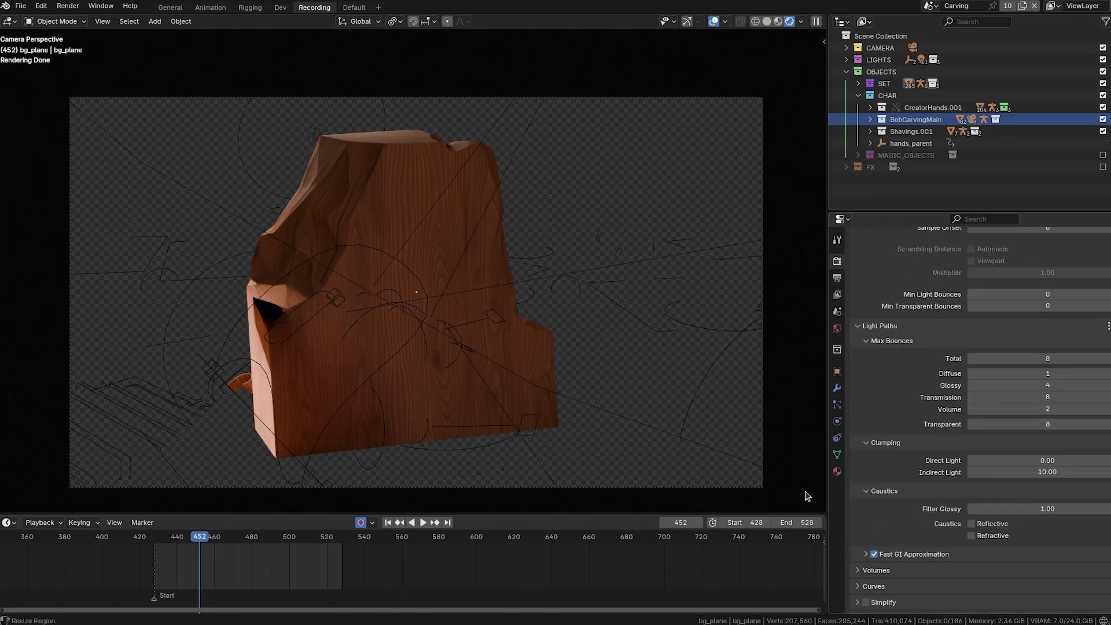
left_click(1107, 326)
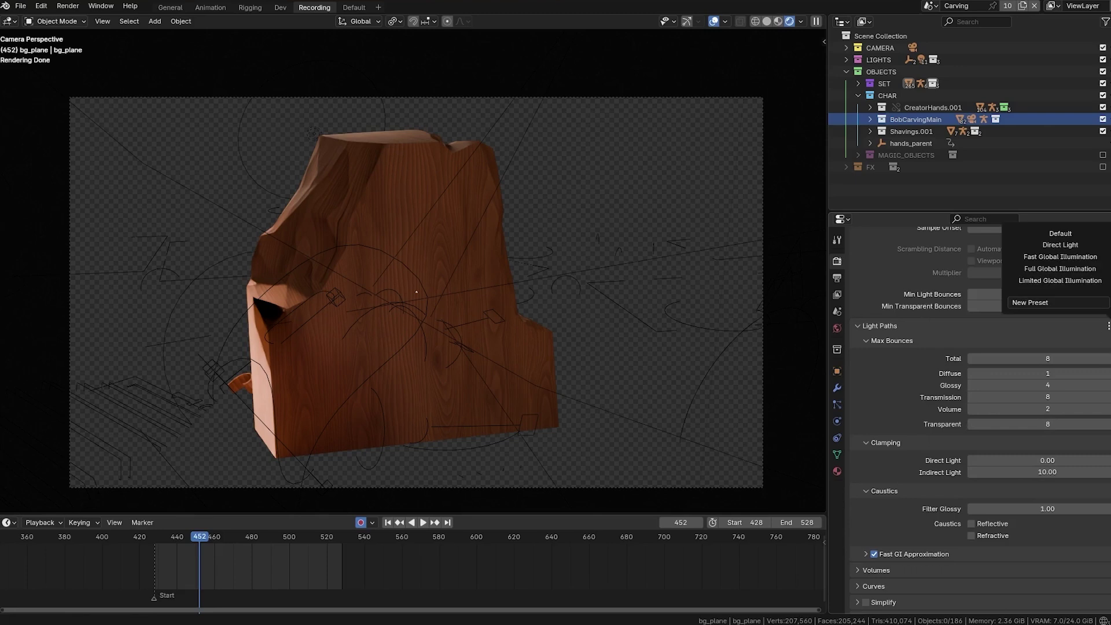
left_click(1073, 257)
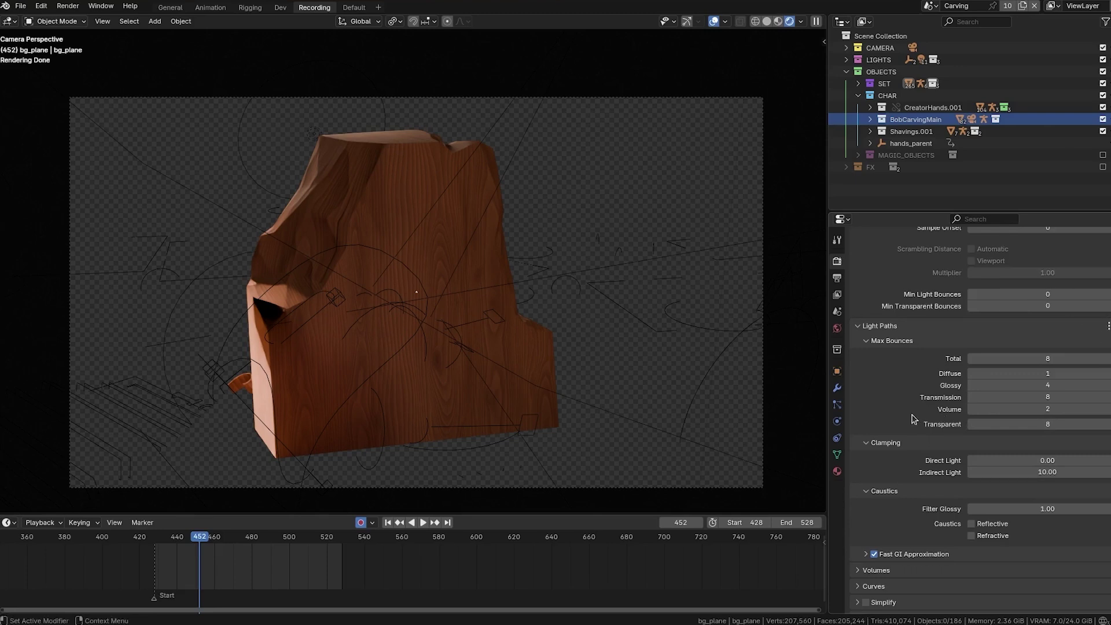
scroll(921, 468, "down", 3)
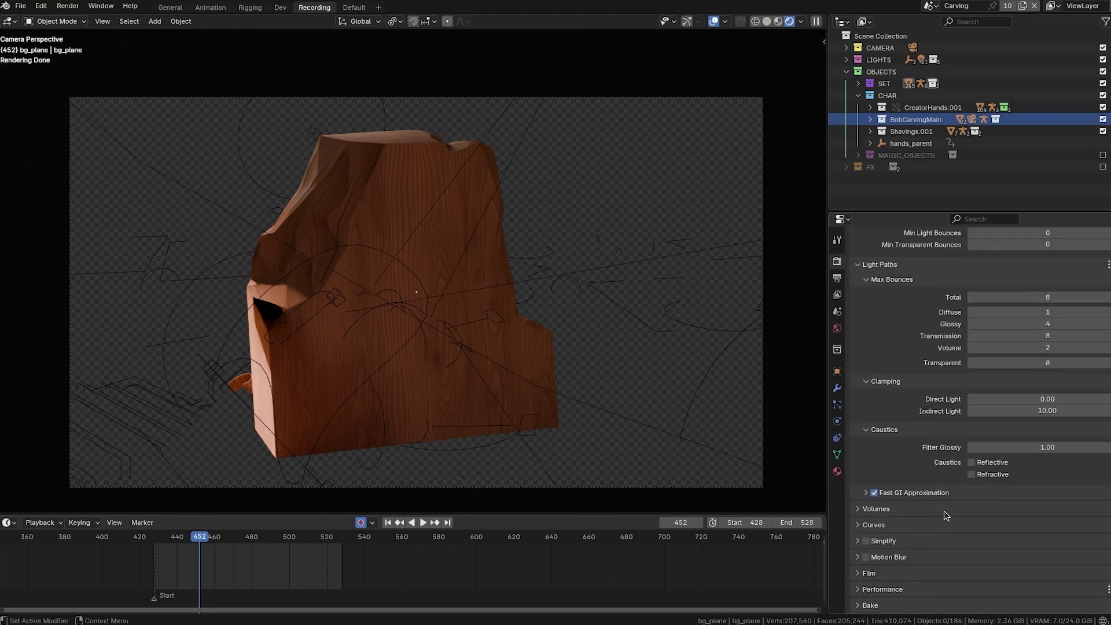
scroll(946, 515, "up", 20)
scroll(960, 472, "down", 17)
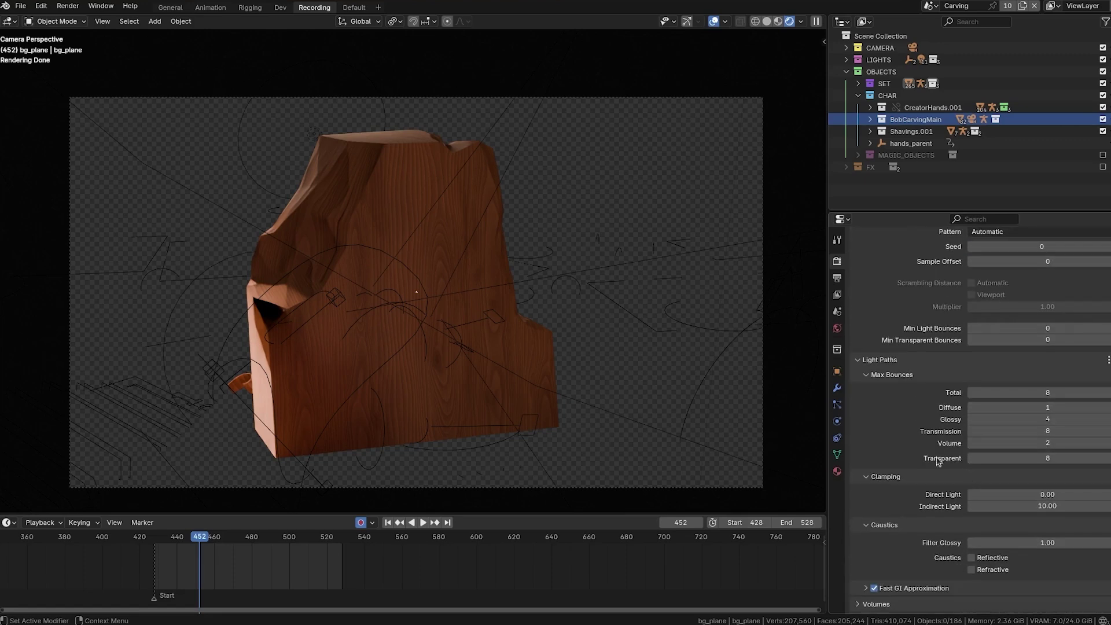
left_click(839, 279)
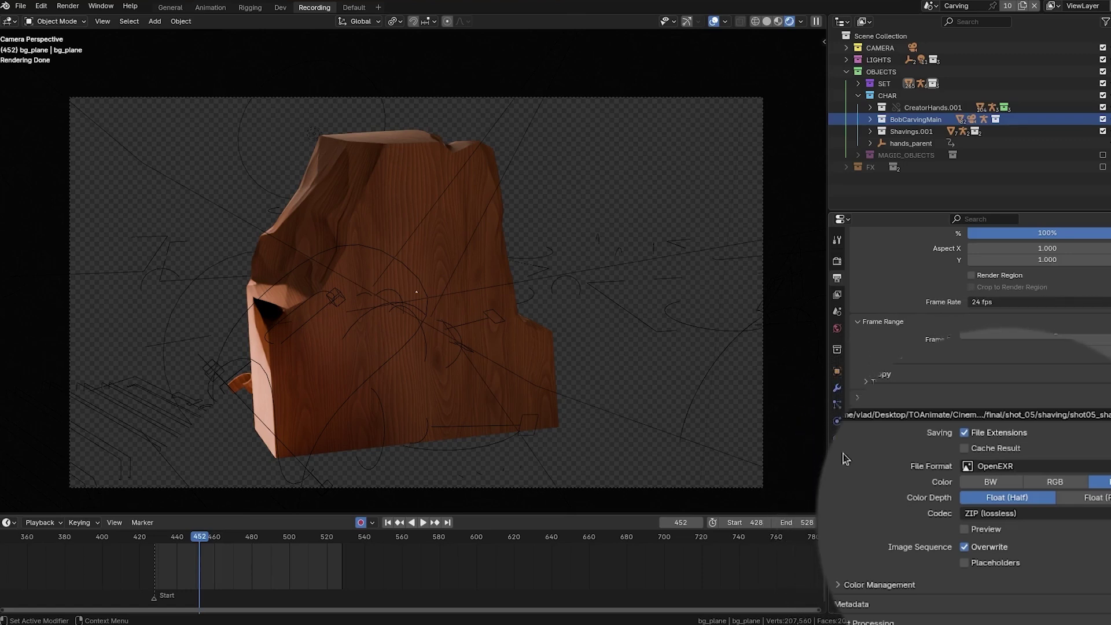
left_click(983, 467)
left_click(1035, 488)
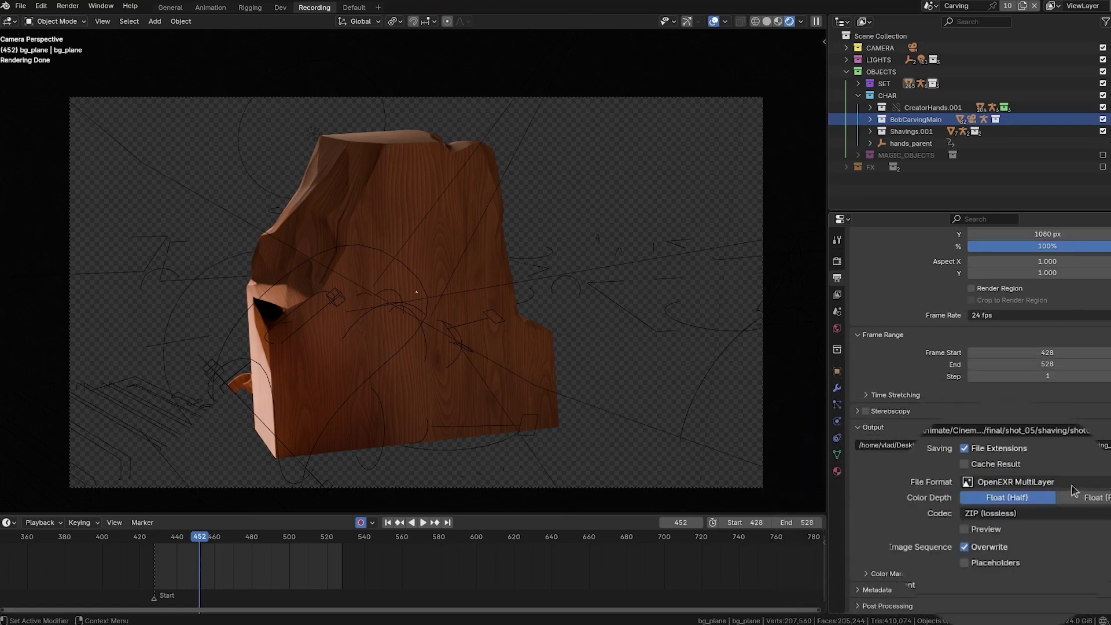
left_click(836, 294)
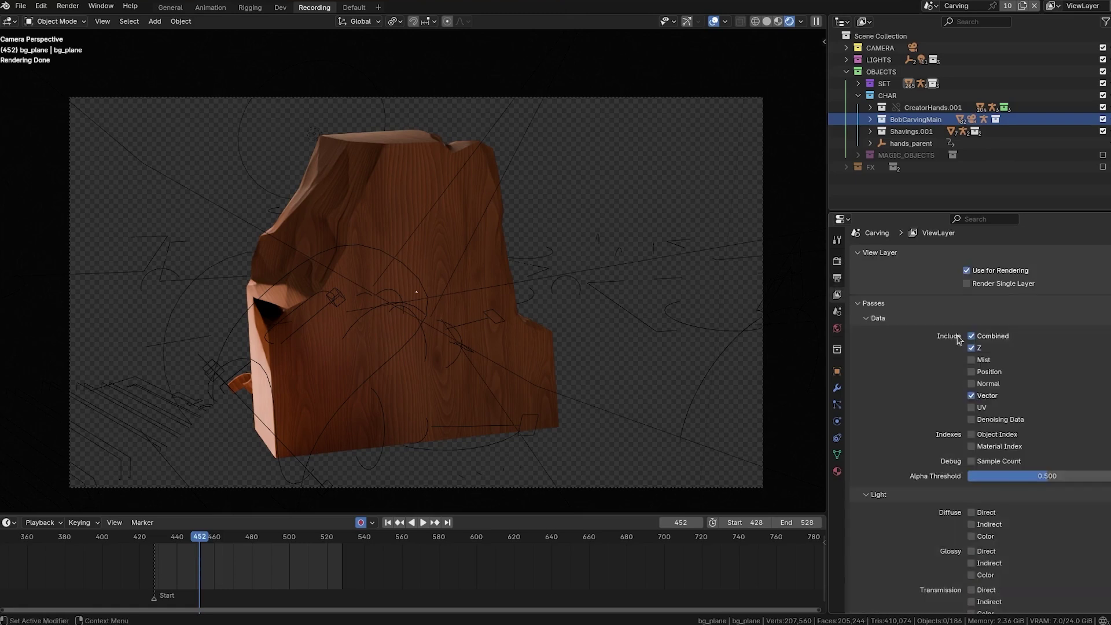
scroll(958, 339, "down", 2)
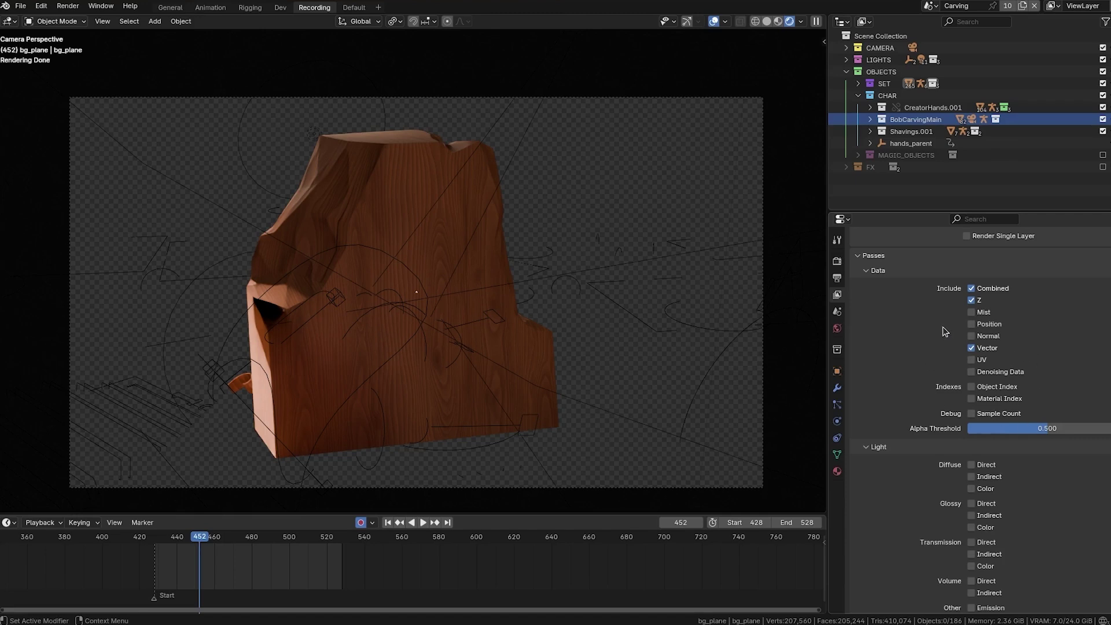
left_click(836, 278)
left_click(1022, 489)
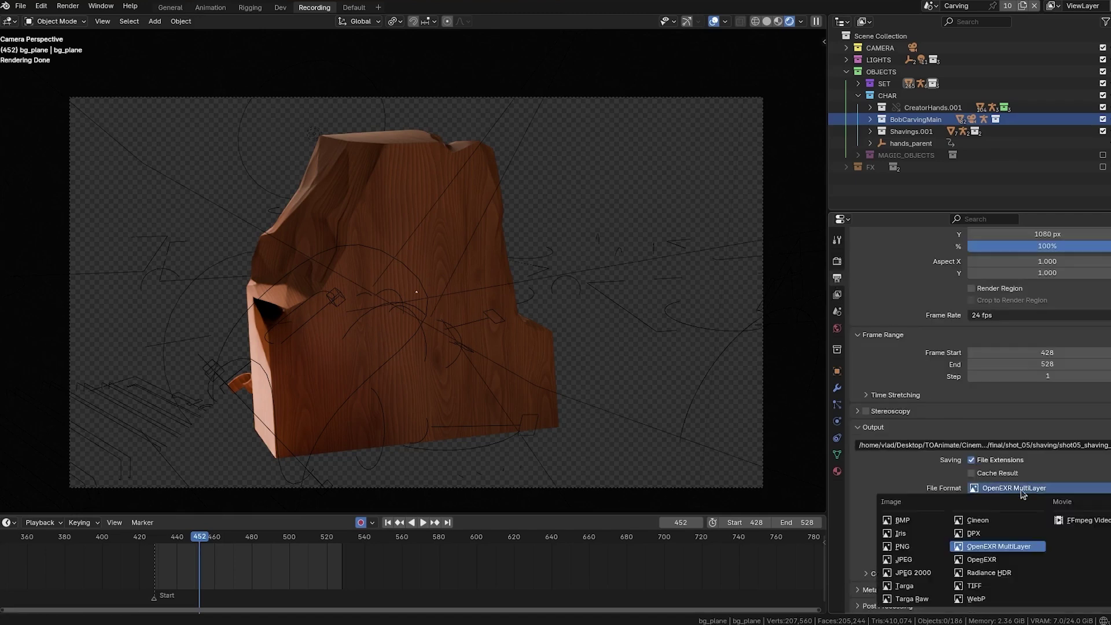
left_click(977, 558)
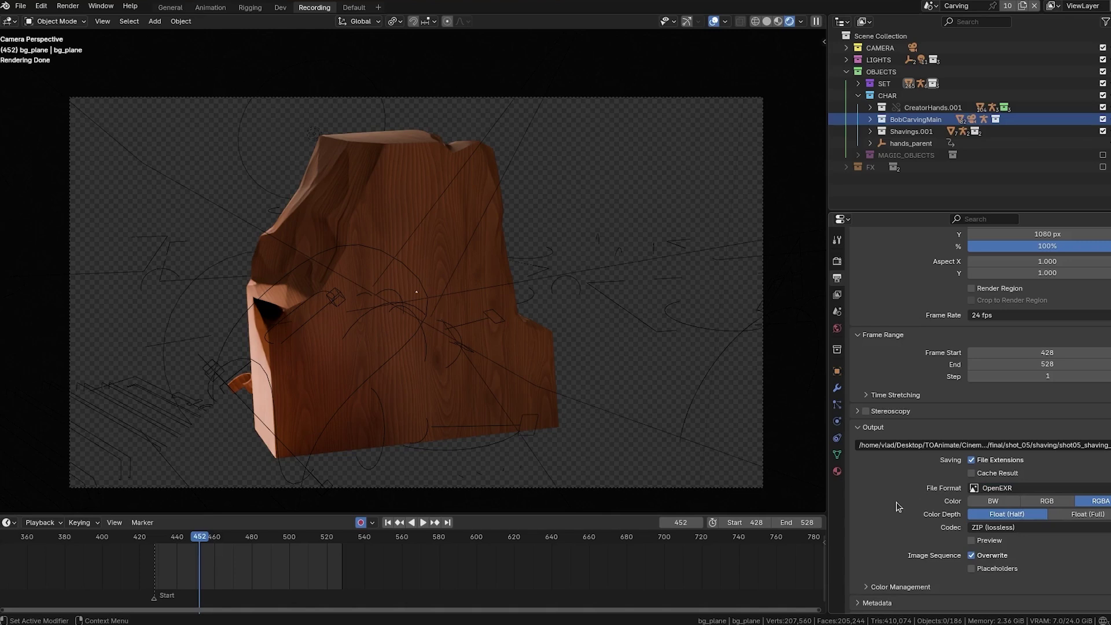
left_click(837, 260)
- Confirm GPU Compute as the Carving scene's Cycles render device
scroll(931, 362, "up", 2)
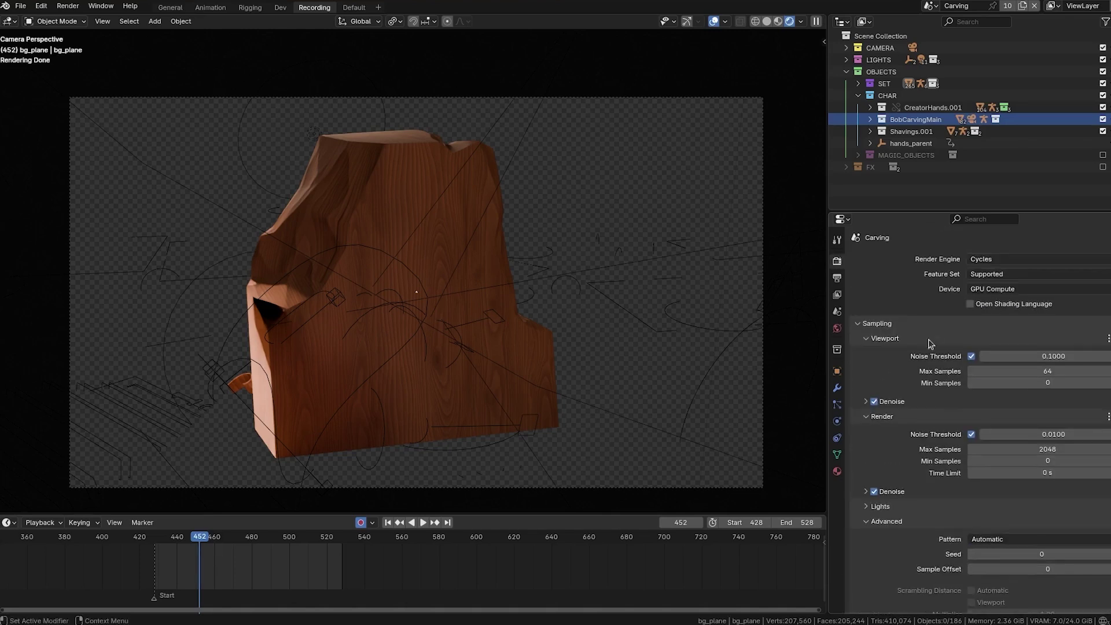
scroll(941, 366, "down", 2)
scroll(941, 366, "up", 3)
left_click(986, 292)
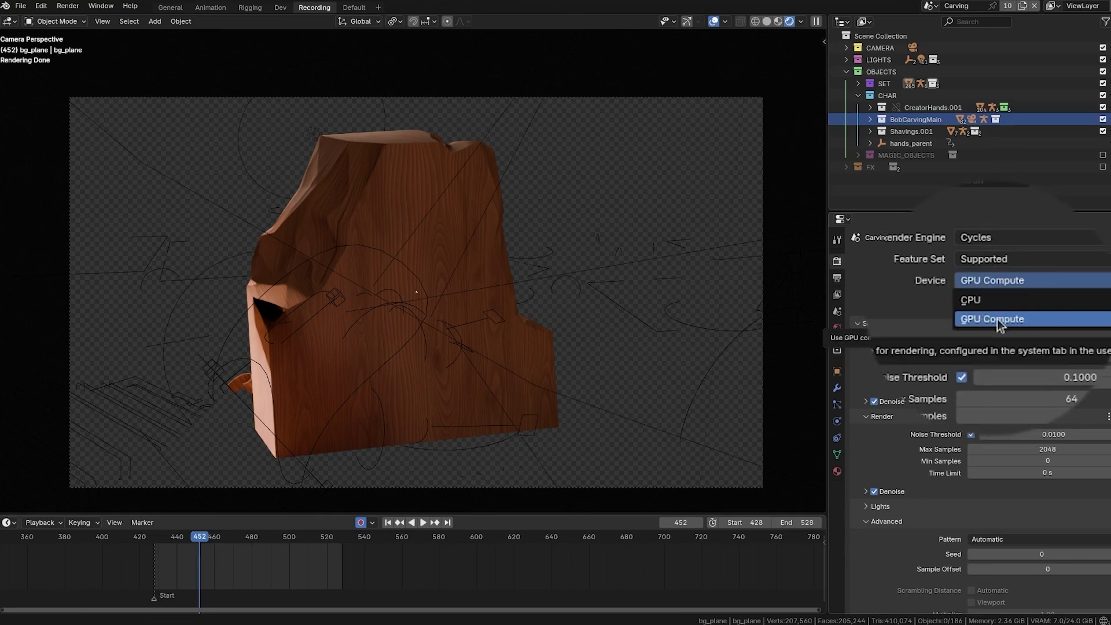
left_click(1023, 320)
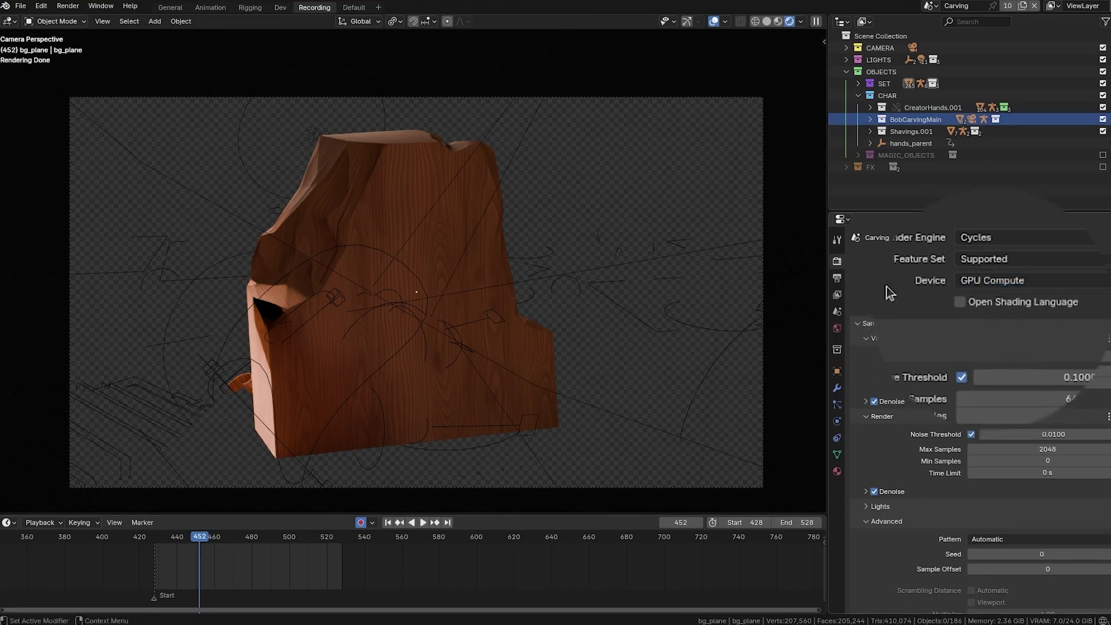
left_click(929, 5)
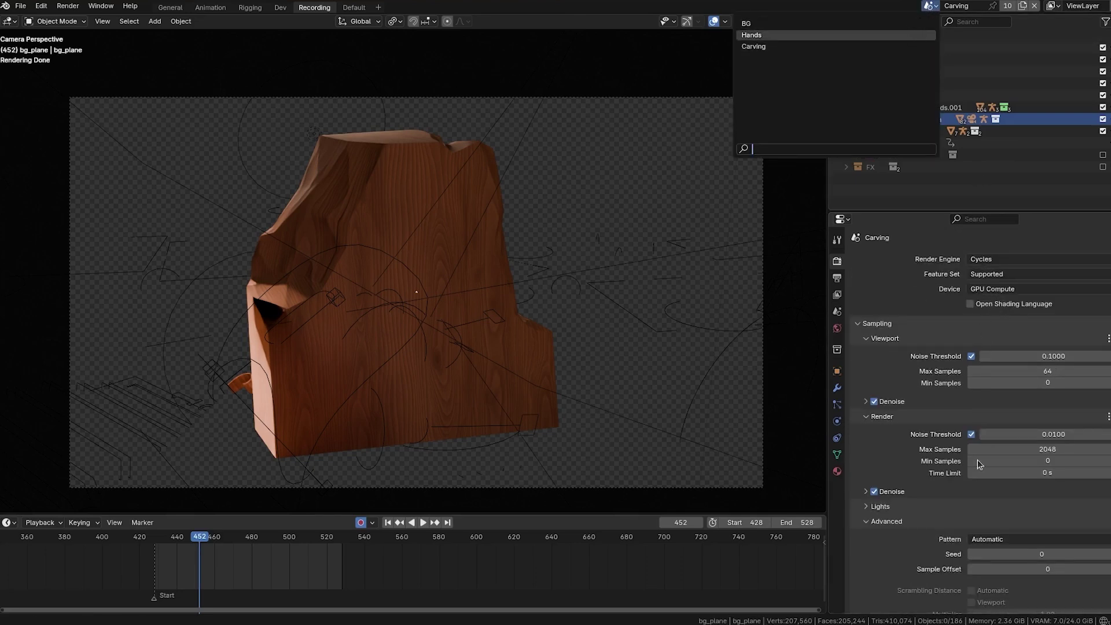
- Make Hands the active scene and set the viewport to solid shading, nudging the view
key("Return")
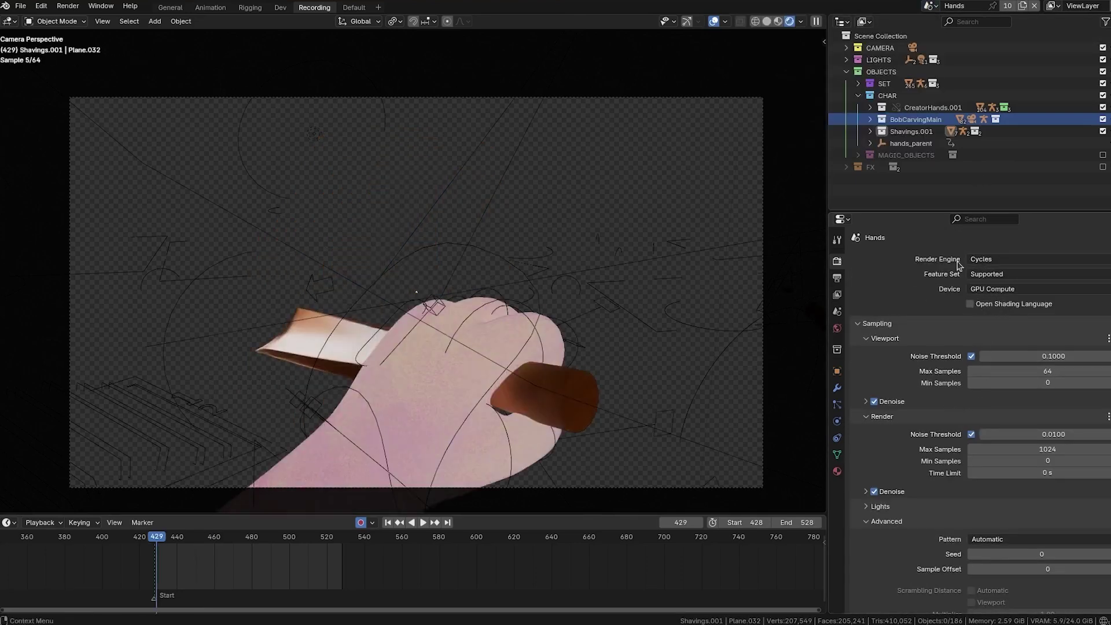
scroll(959, 353, "down", 5)
scroll(958, 376, "up", 5)
left_click(767, 20)
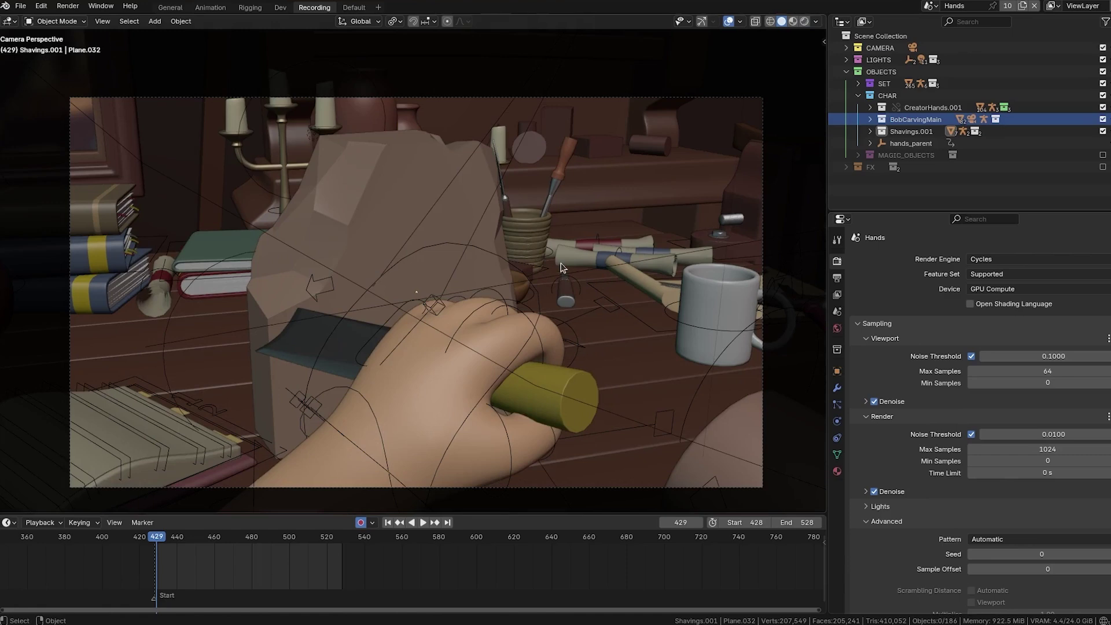
middle_click_drag(559, 341, 574, 328, "shift")
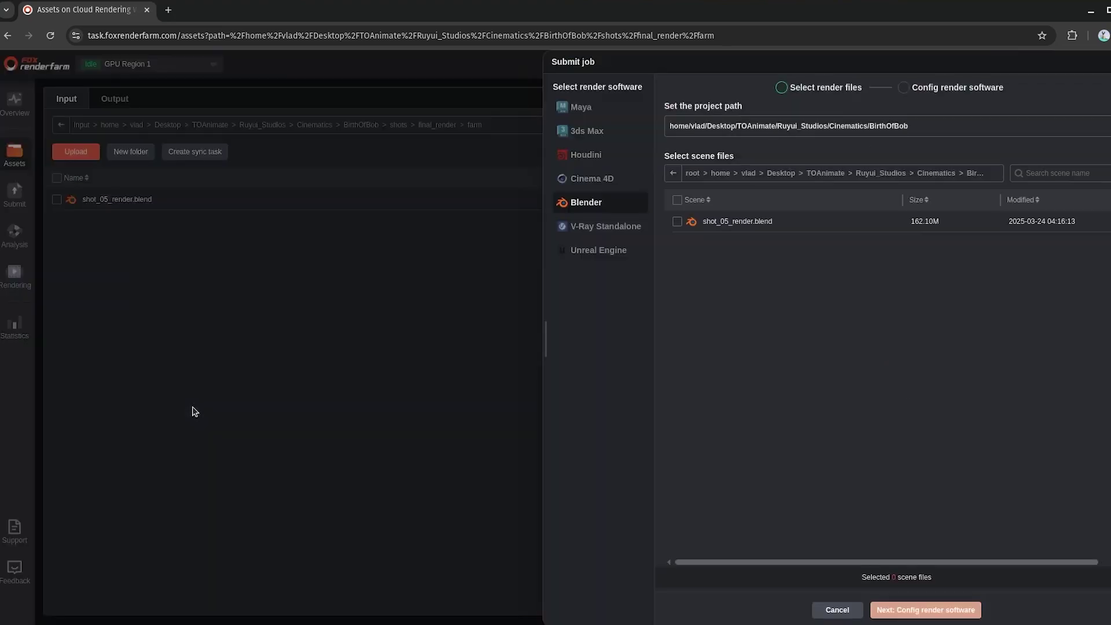
- Select shot_05_render.blend as the scene file and start a software config named MyConfig
left_click(676, 221)
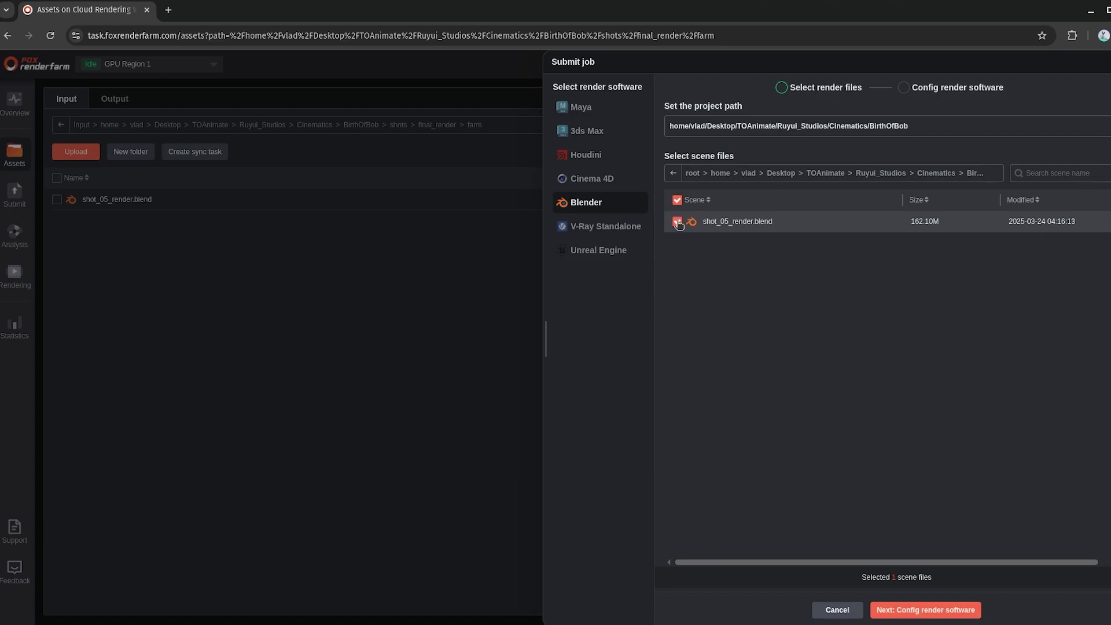
left_click(905, 610)
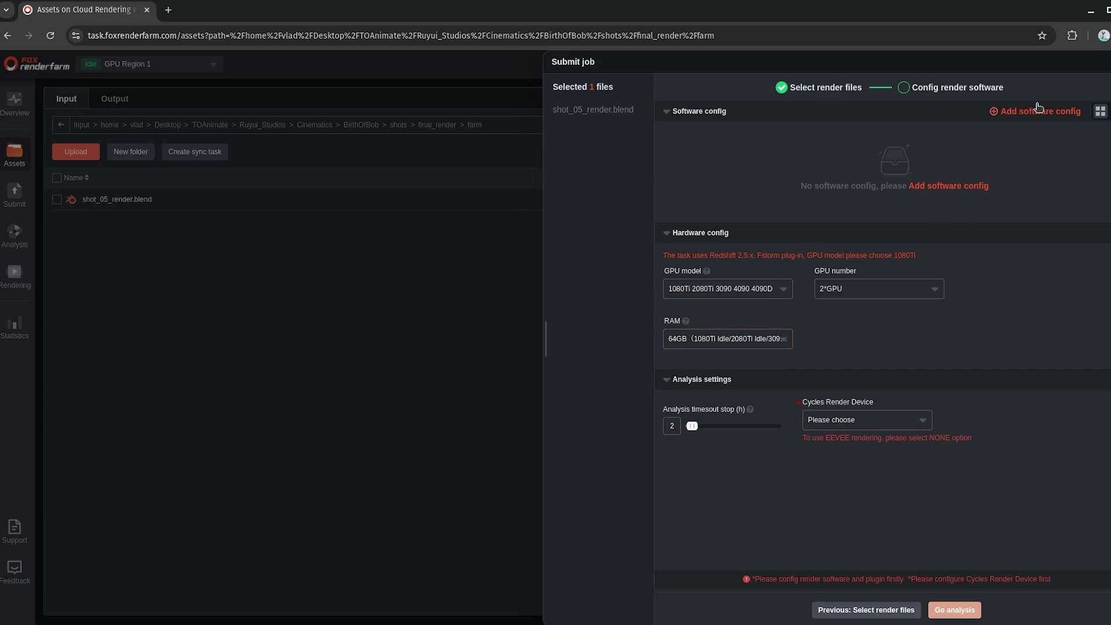
left_click(963, 186)
left_click(802, 106)
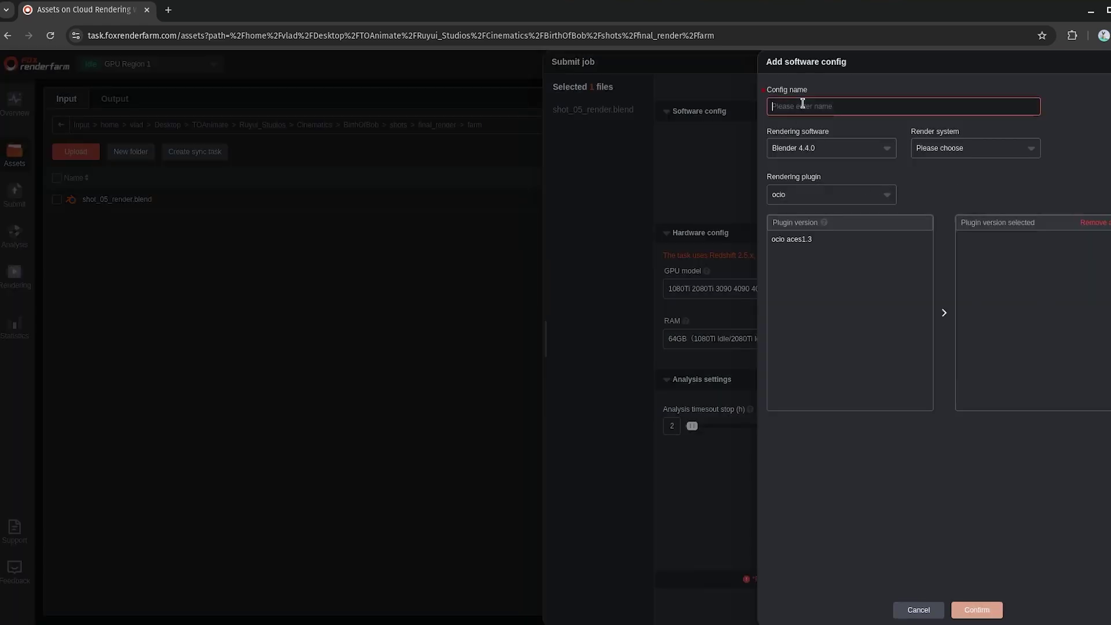
type("MyConfig")
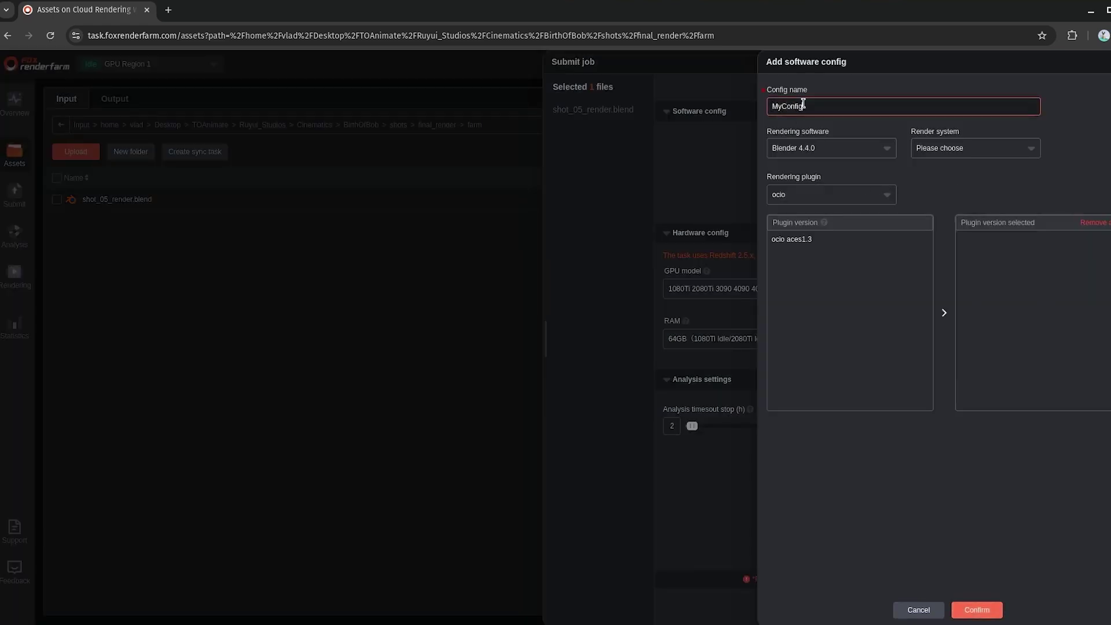
- Set MyConfig to Blender 4.3.2 on the Windows render system and save it
left_click(805, 150)
left_click(809, 189)
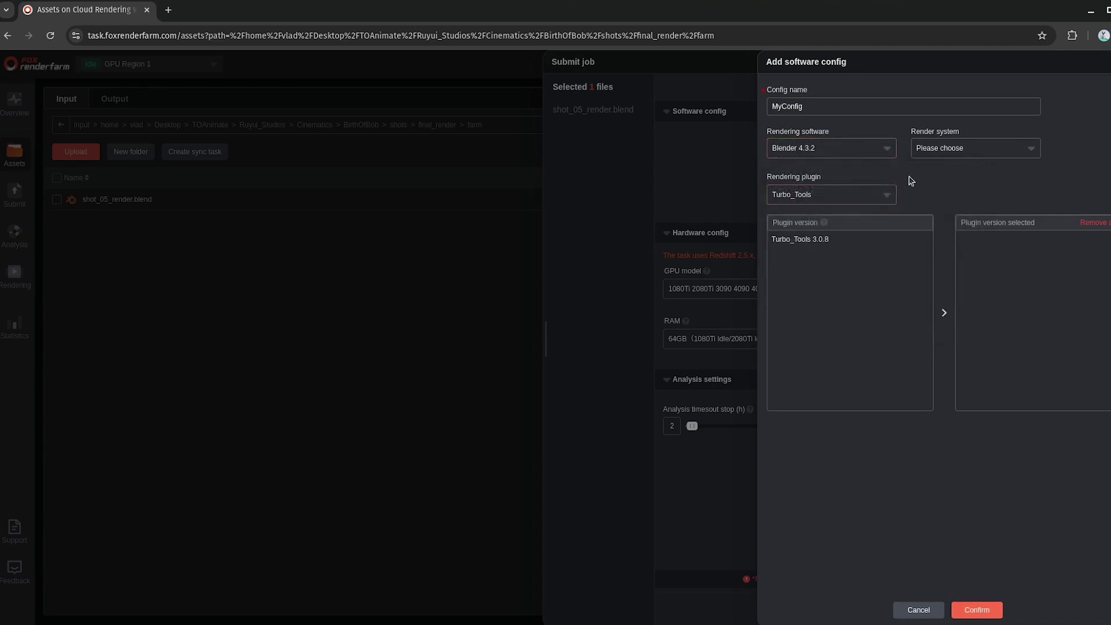
left_click(963, 148)
left_click(960, 172)
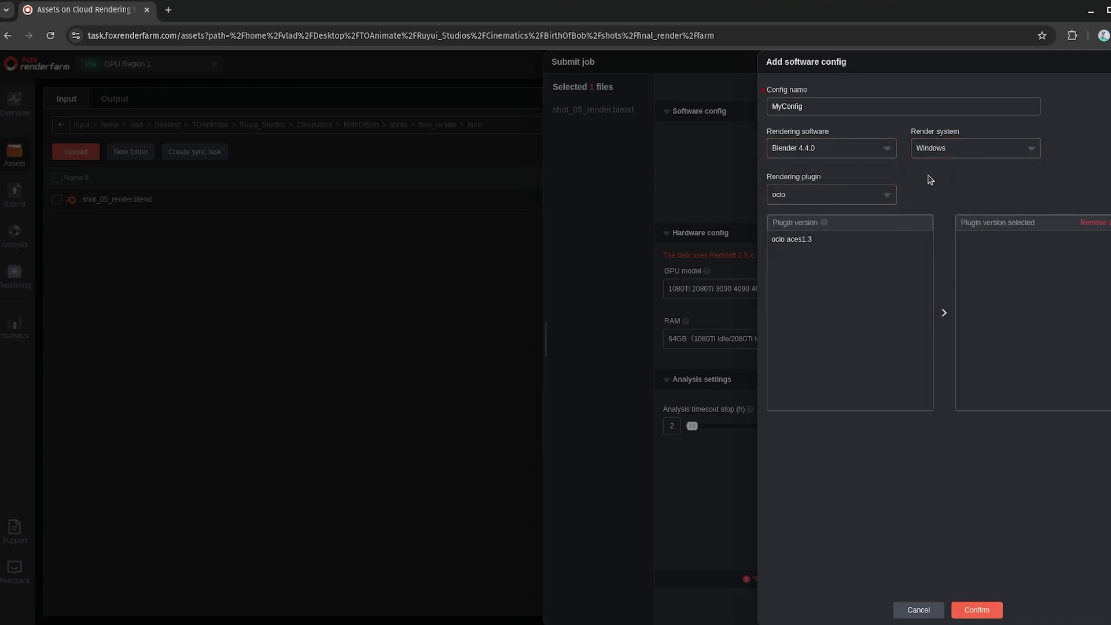
left_click(831, 153)
left_click(817, 189)
left_click(977, 609)
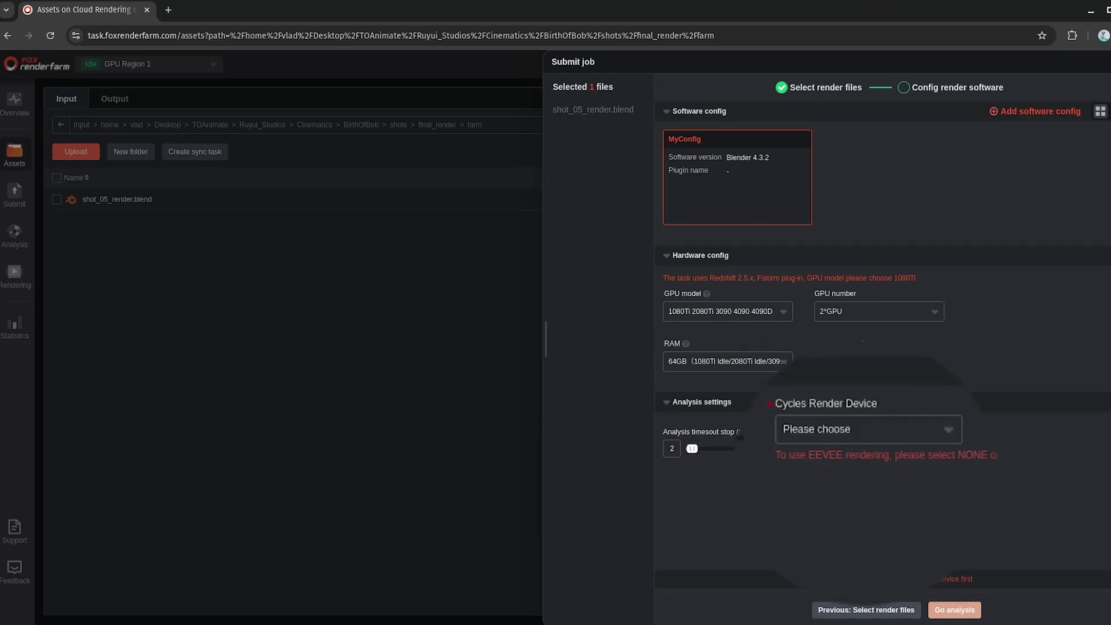
- Choose CUDA as the Cycles render device and send shot_05_render.blend for analysis
left_click(894, 439)
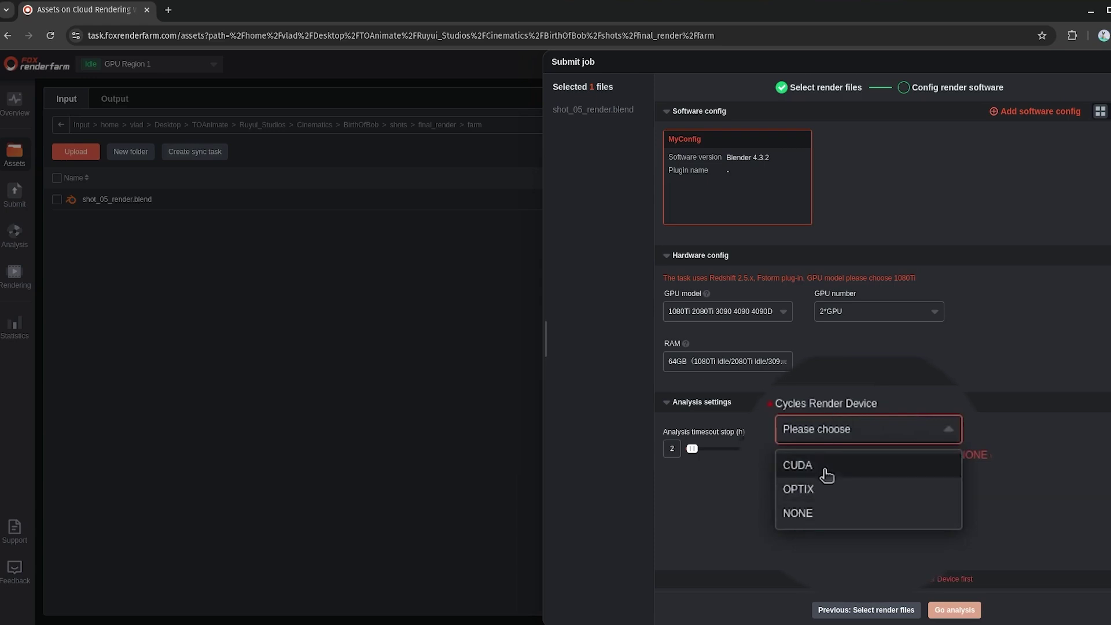
left_click(806, 469)
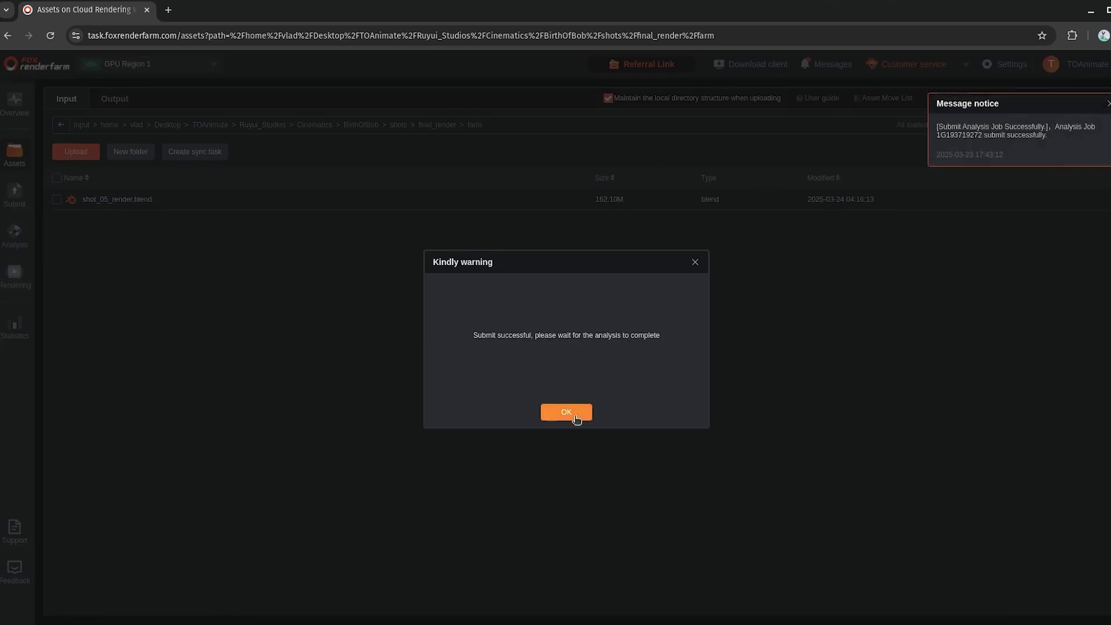
left_click(565, 413)
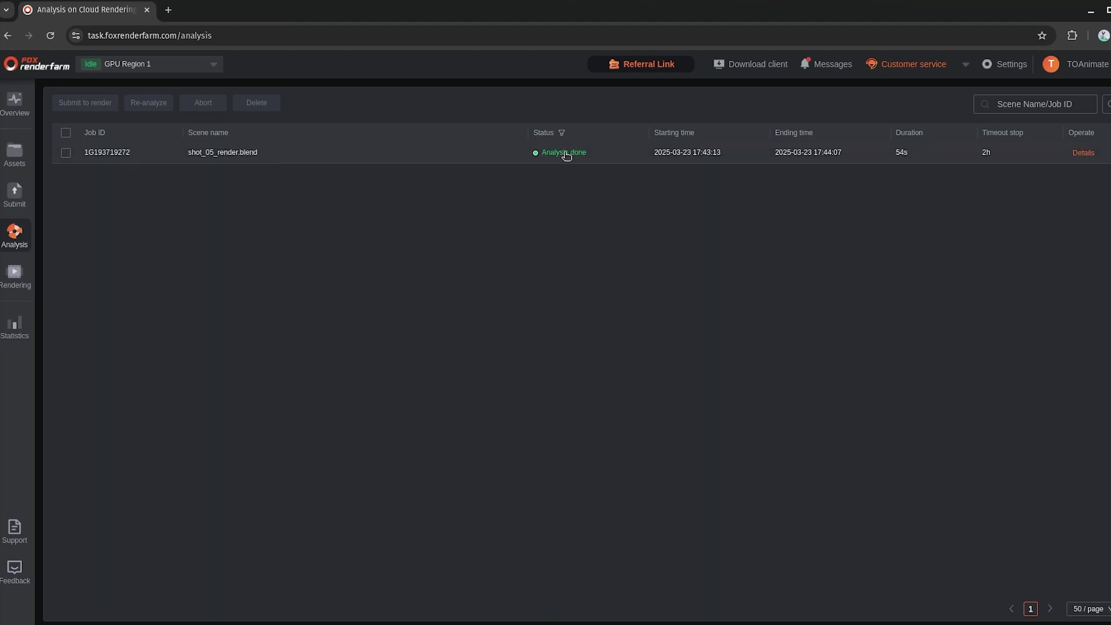
- Submit the analysed shot_05_render.blend job through the Submit to render drawer
left_click(564, 154)
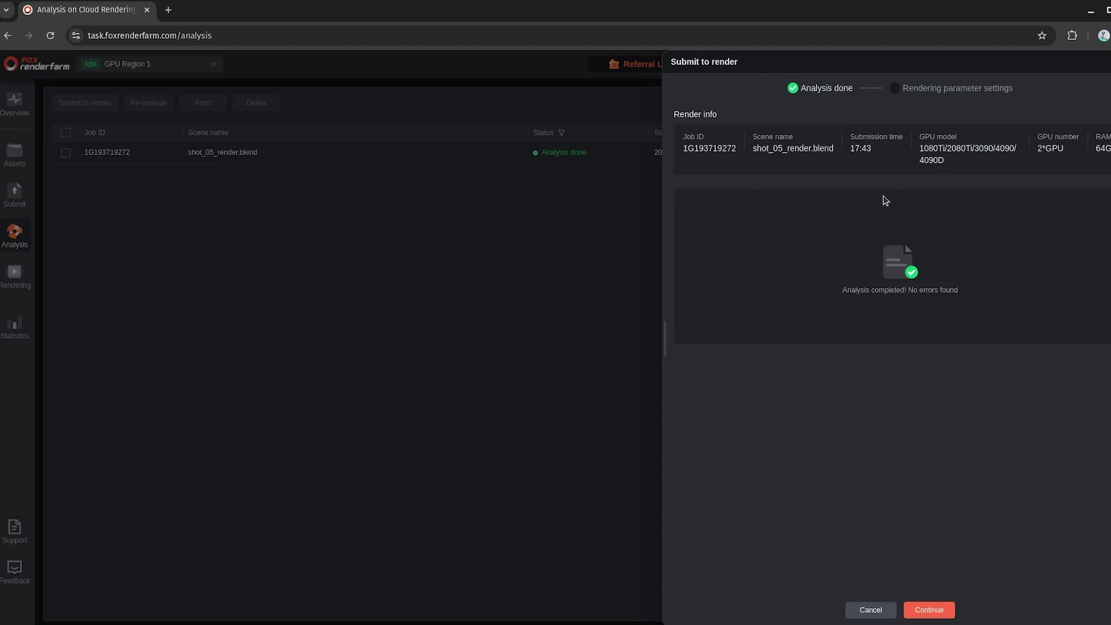
left_click(929, 610)
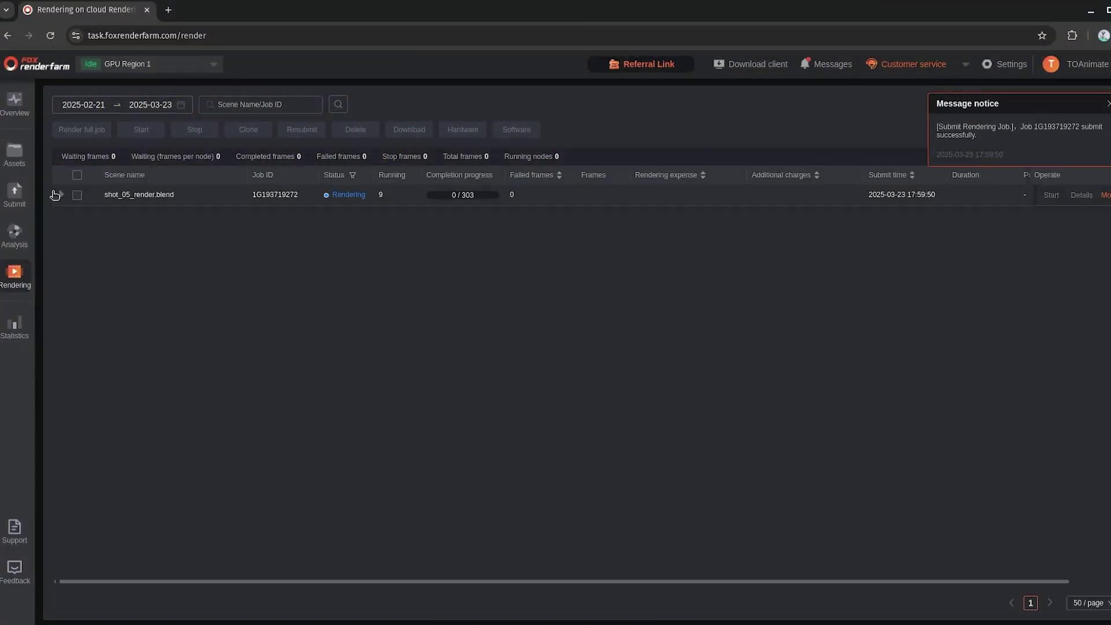
- Expand the shot_05_render.blend job and open the shot_05_render.blend-Hands sub-job details
left_click(56, 195)
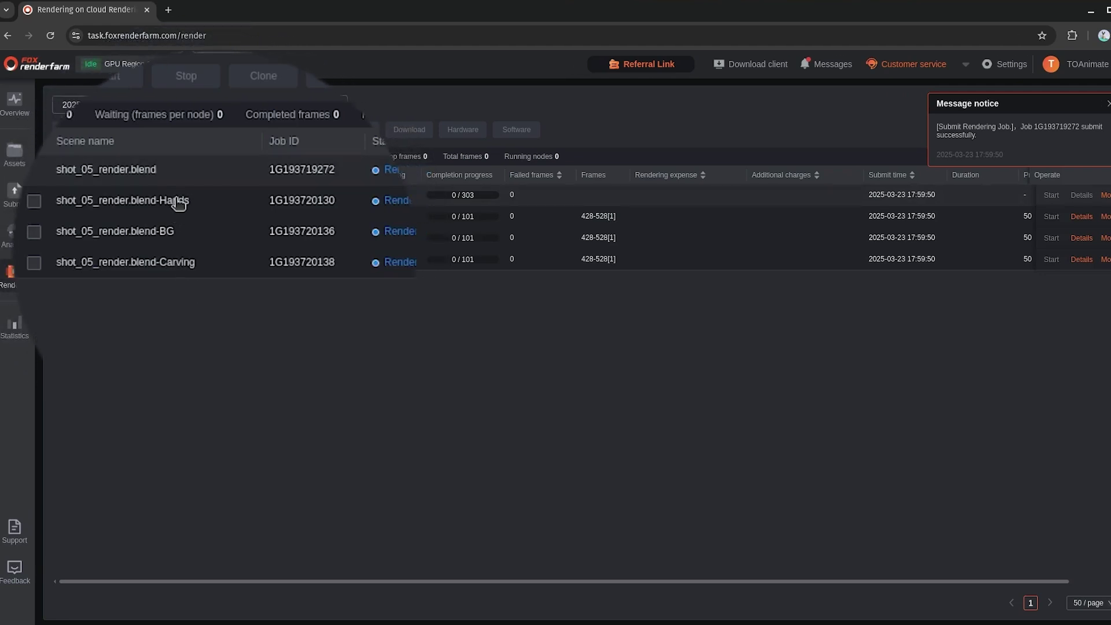
left_click(181, 206)
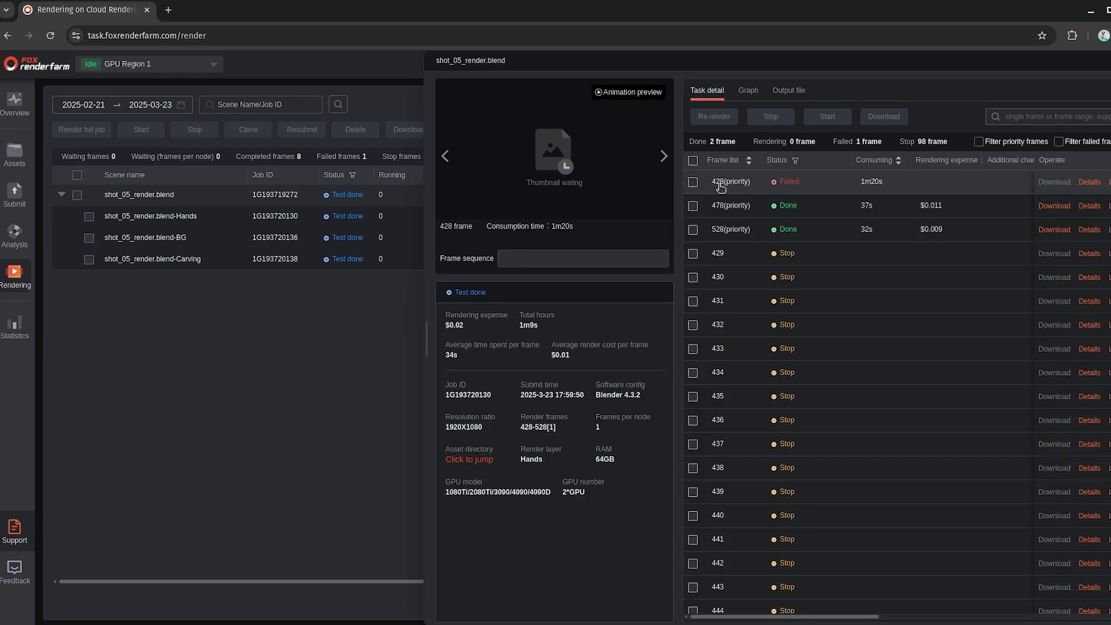
- Re-render the failed Hands test frame 428 and confirm
left_click(693, 183)
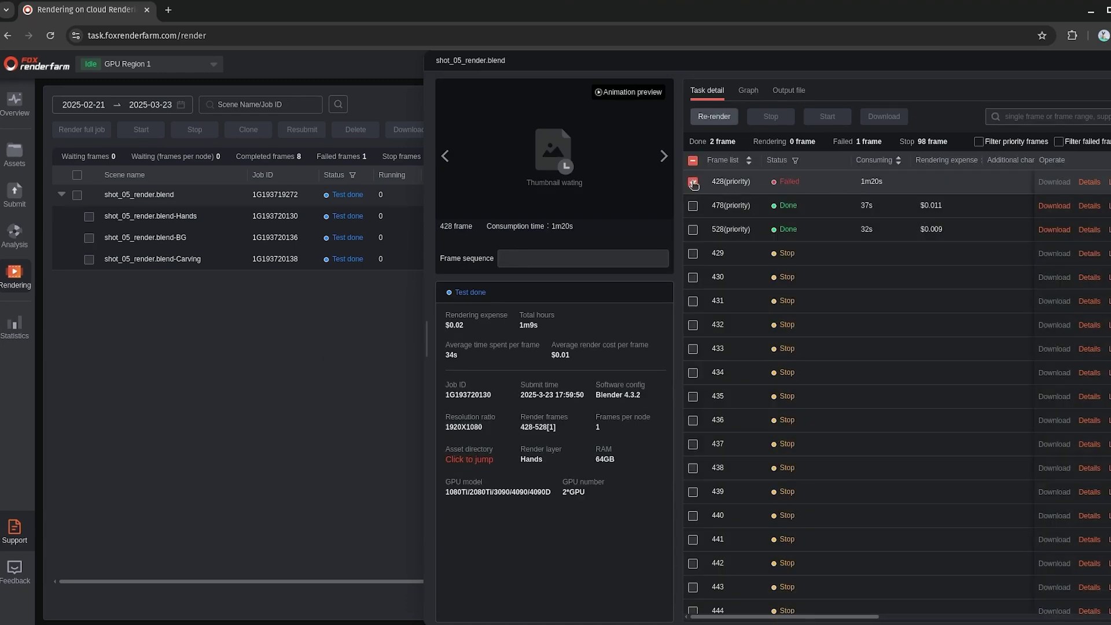
left_click(713, 116)
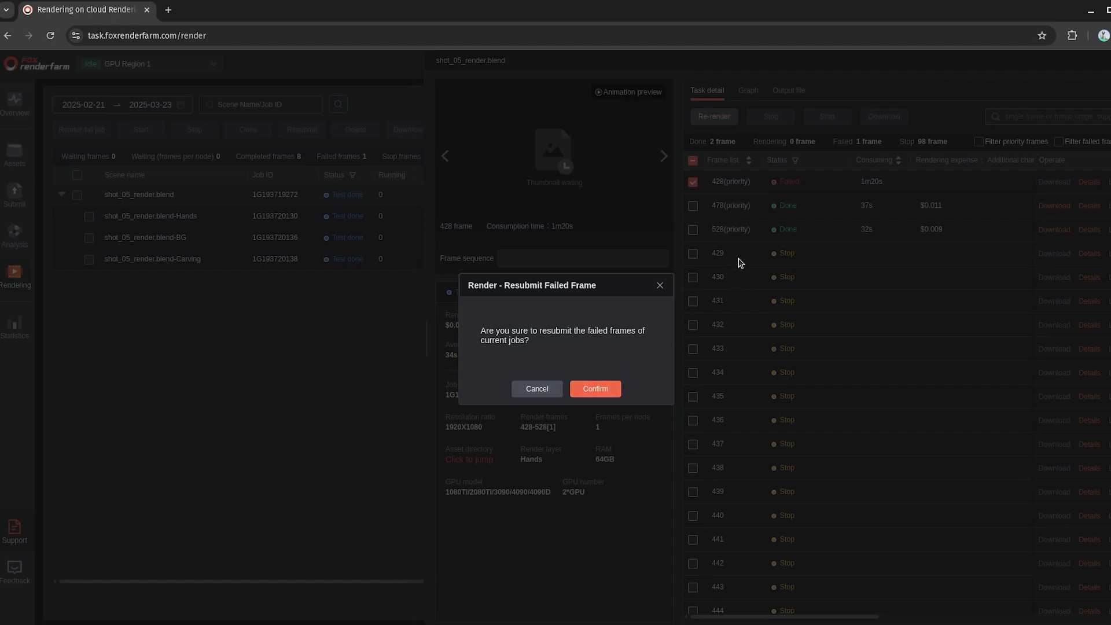
key("Return")
- Preview the Hands layer's test frames 478 and 528, then close its details
left_click(787, 207)
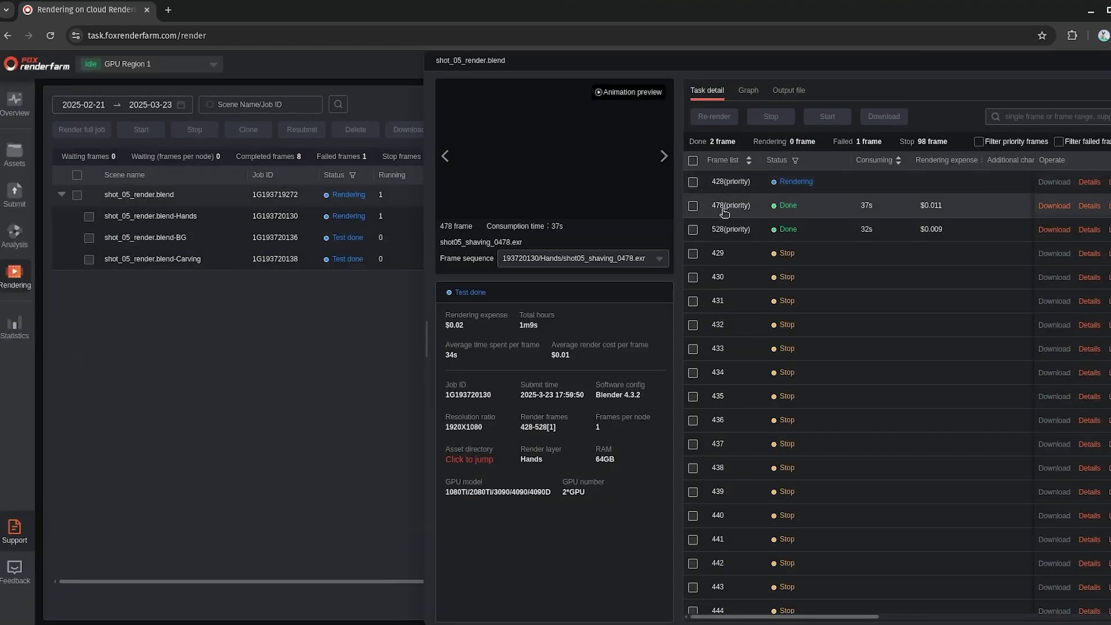
left_click(774, 227)
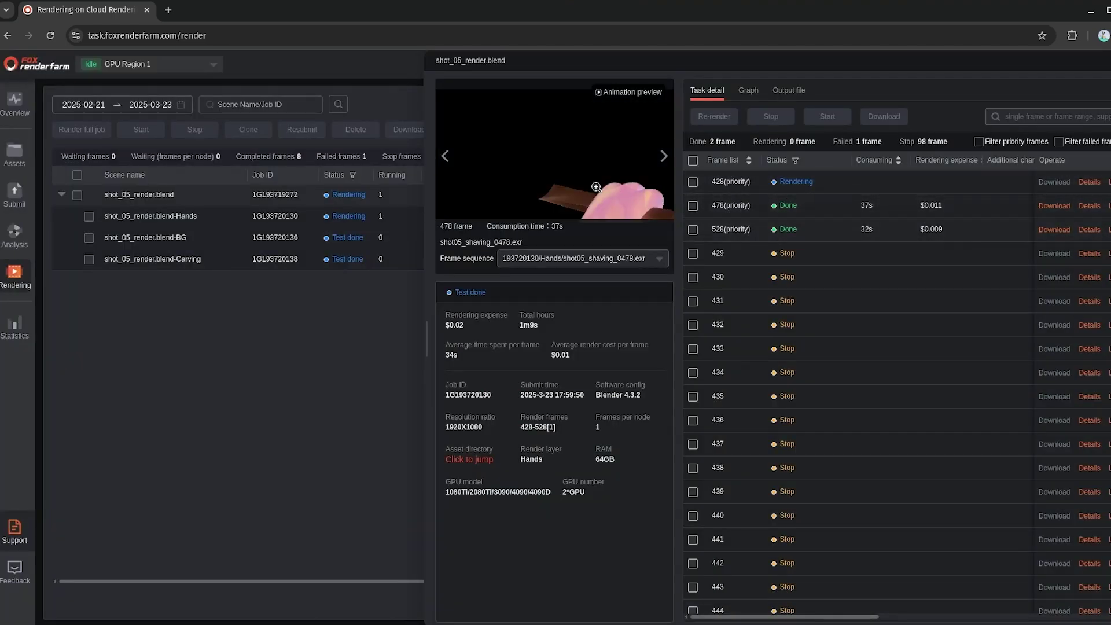
left_click_drag(595, 187, 582, 219)
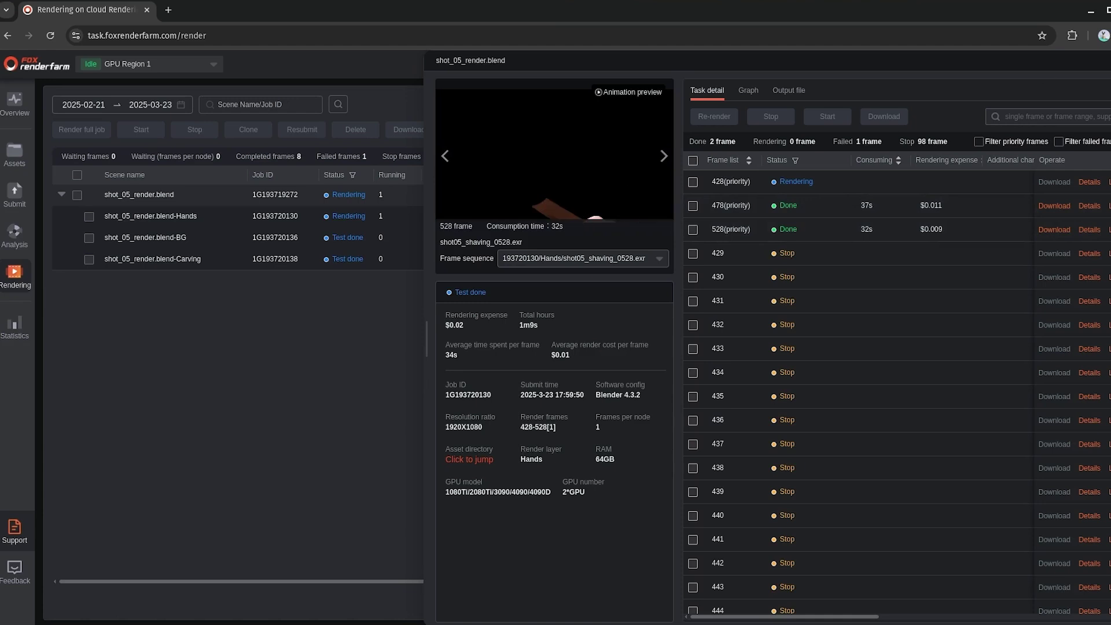
left_click(412, 242)
- Preview test frame 528 of the BG and Carving layers
left_click(675, 240)
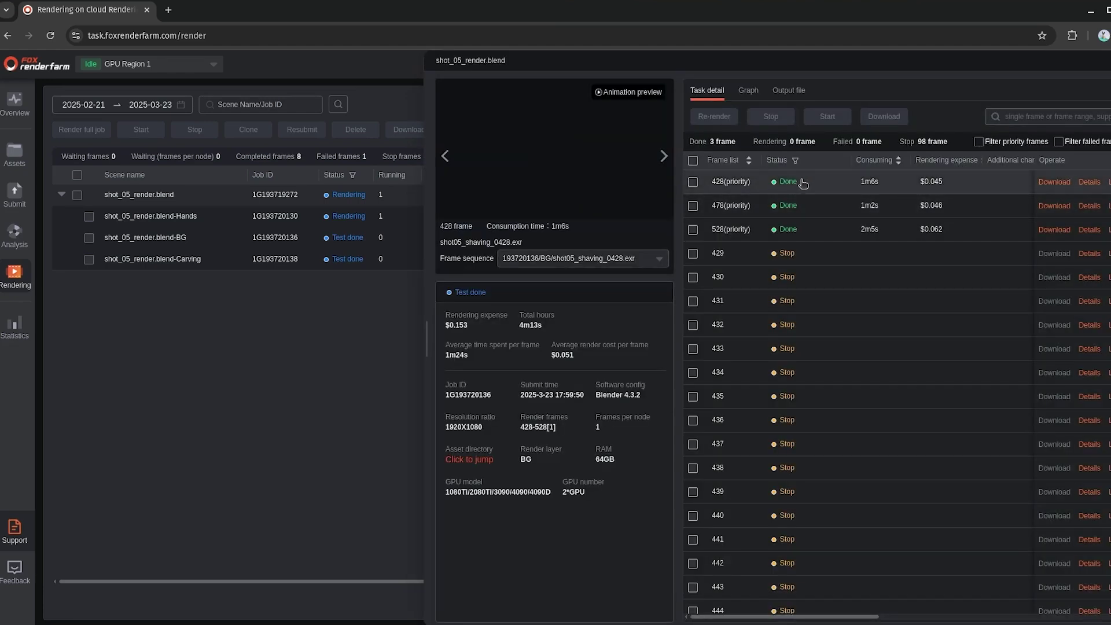
left_click(833, 229)
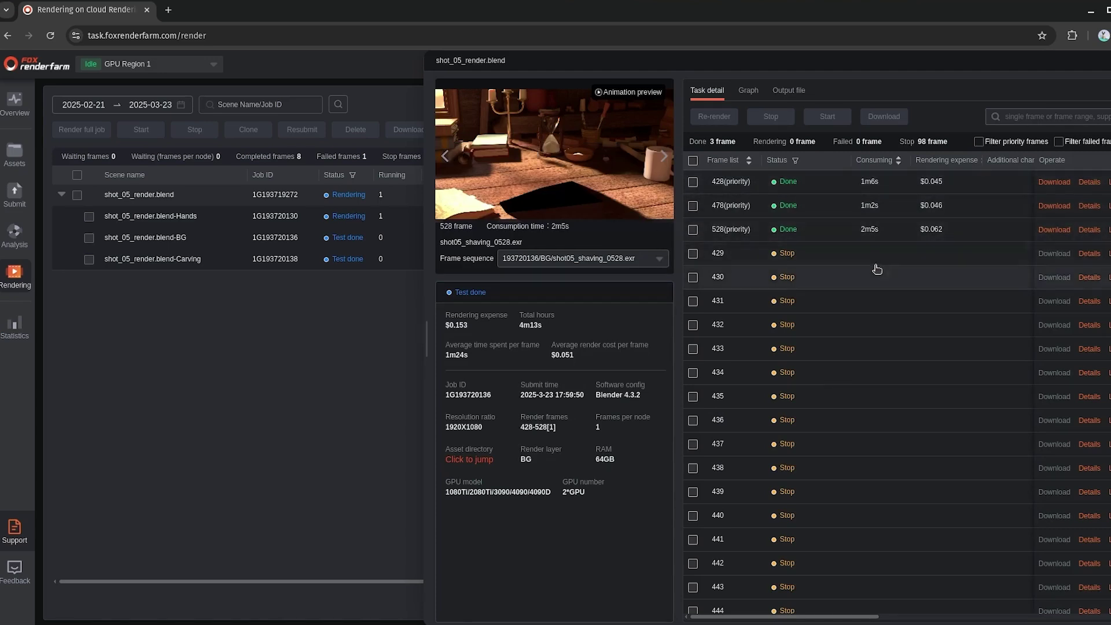
left_click(308, 328)
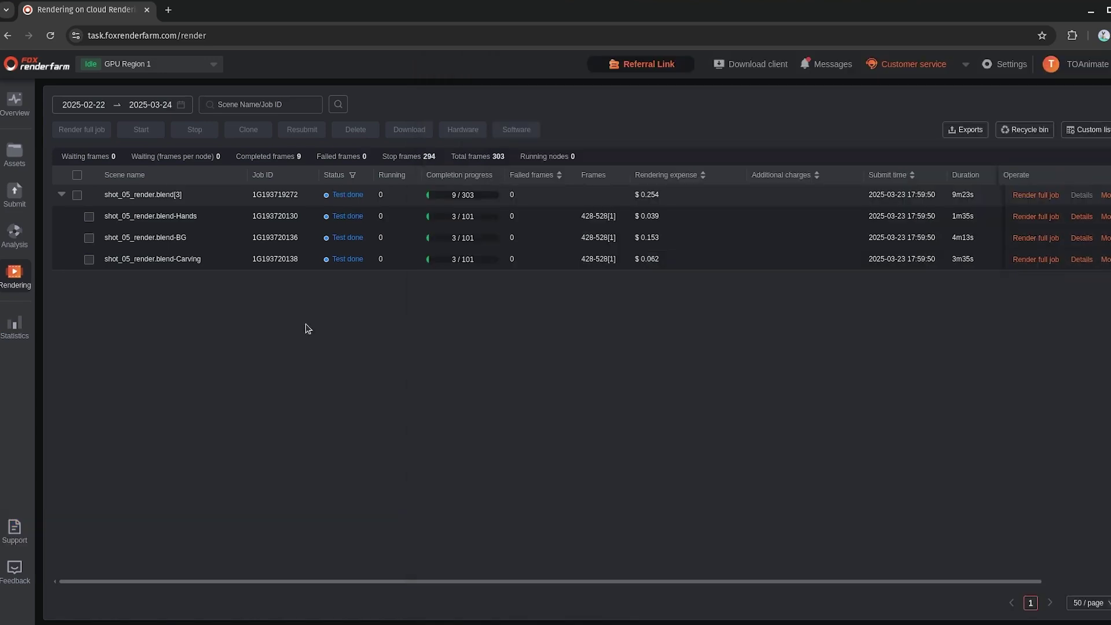
left_click(181, 263)
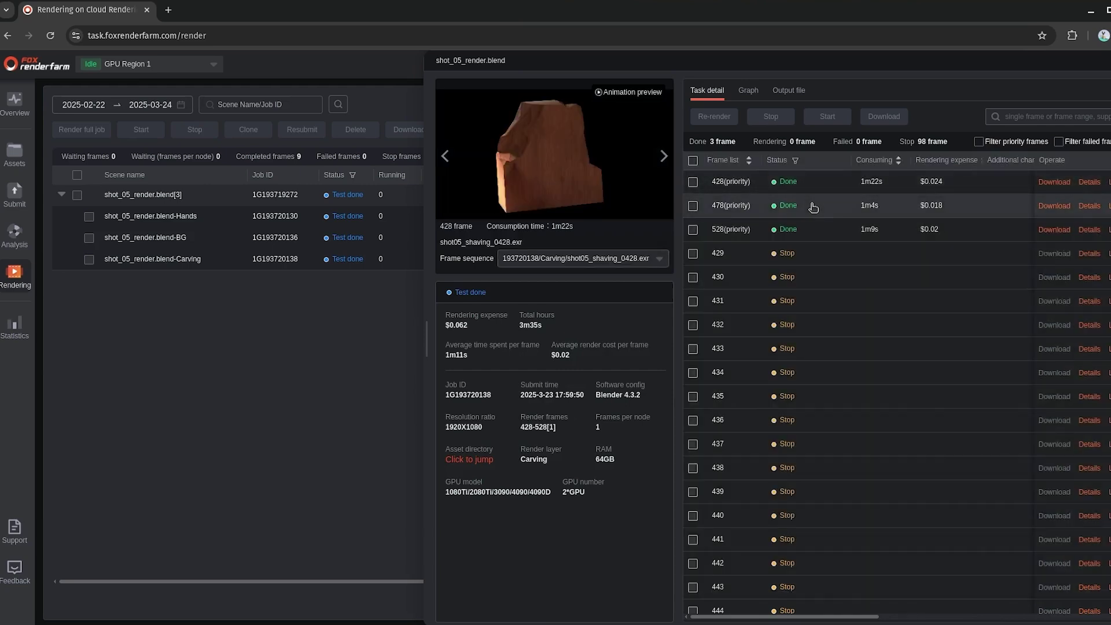
left_click(804, 229)
left_click(183, 229)
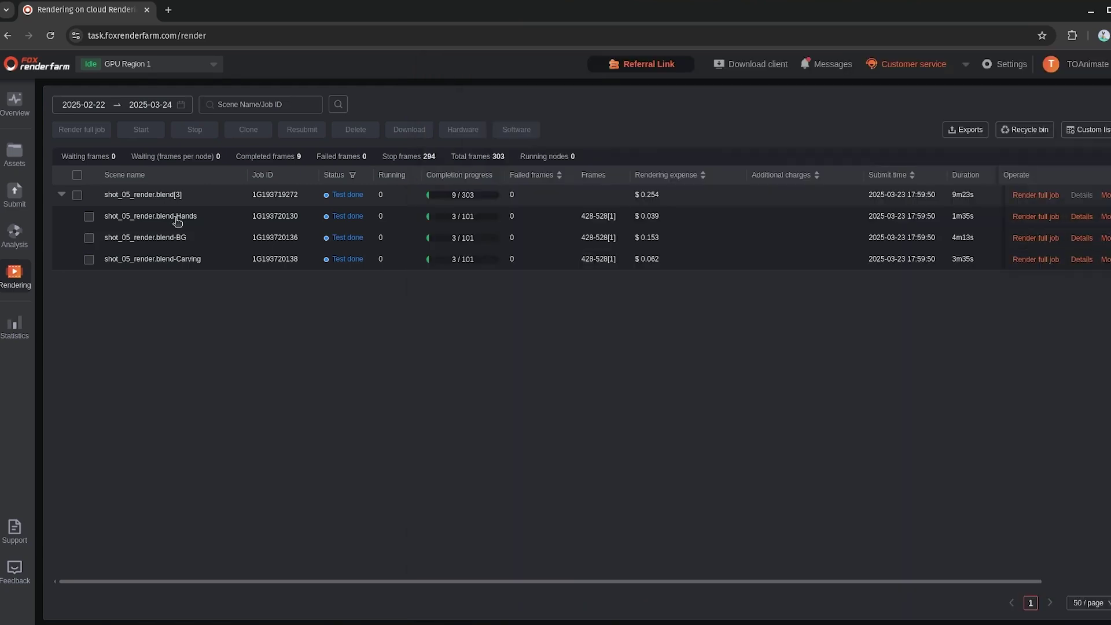
- Recheck Hands test frame 478, then close the job details
left_click(177, 217)
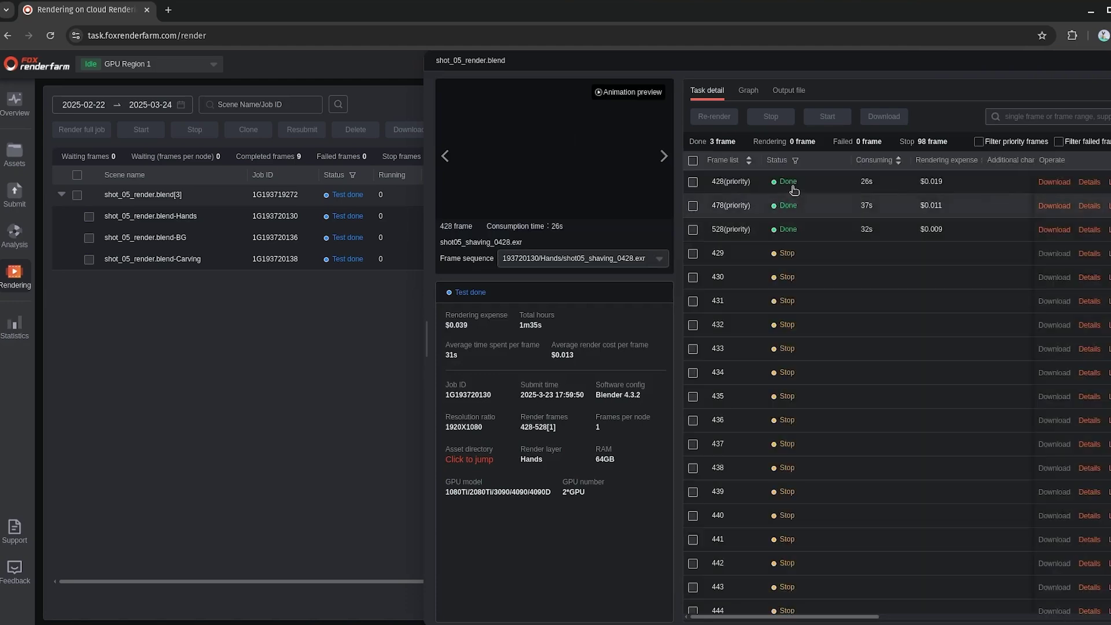
left_click(809, 210)
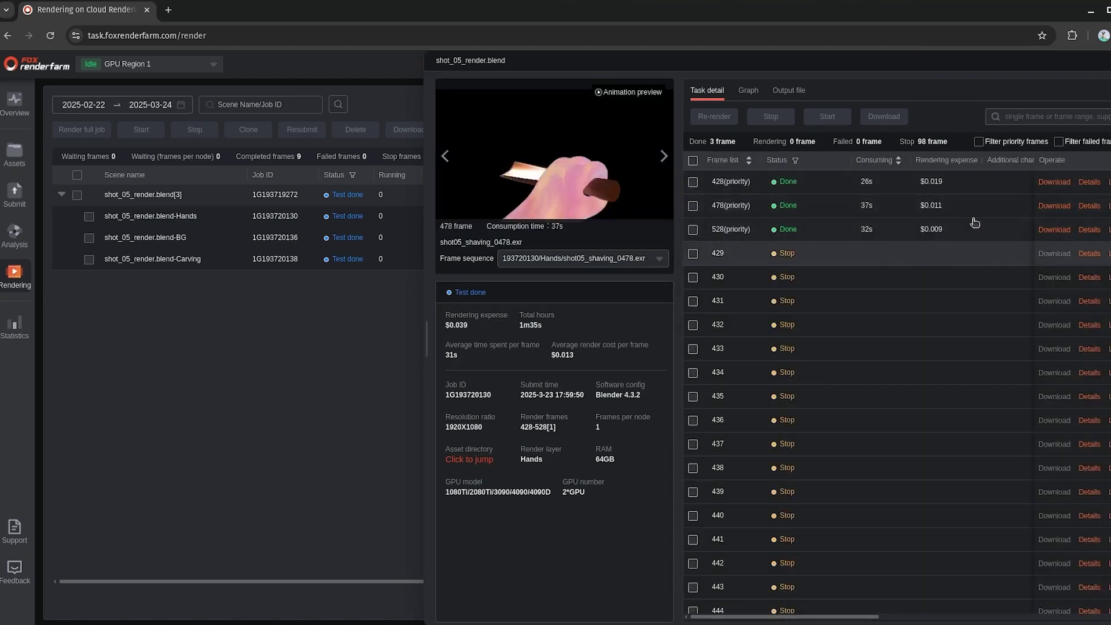
key("Escape")
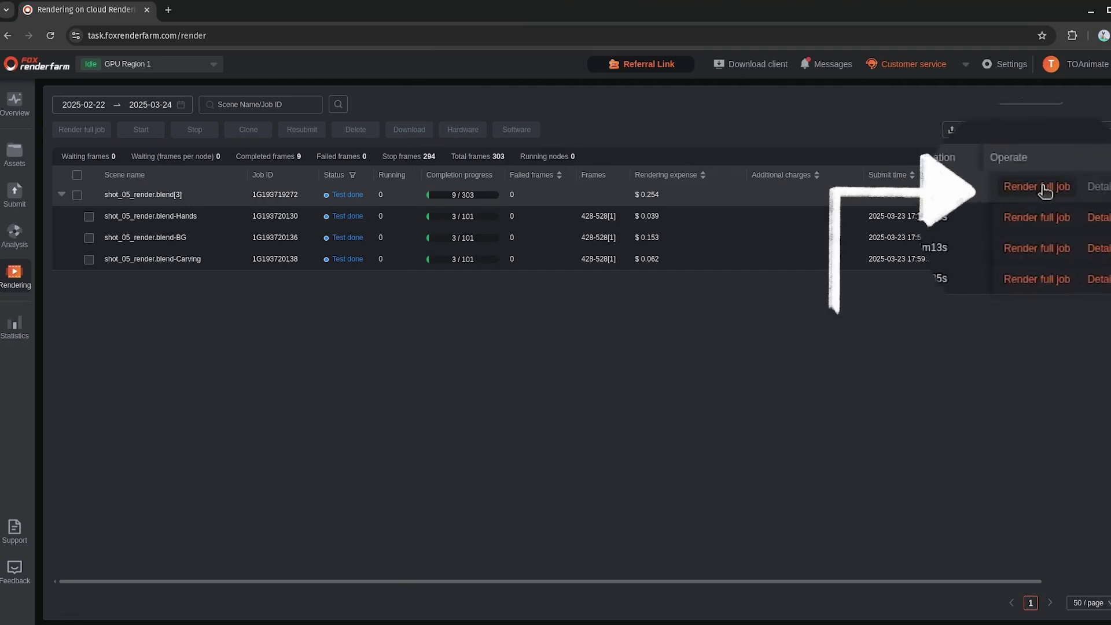
- Launch and confirm Render full job for the parent shot_05_render.blend job
left_click(1018, 187)
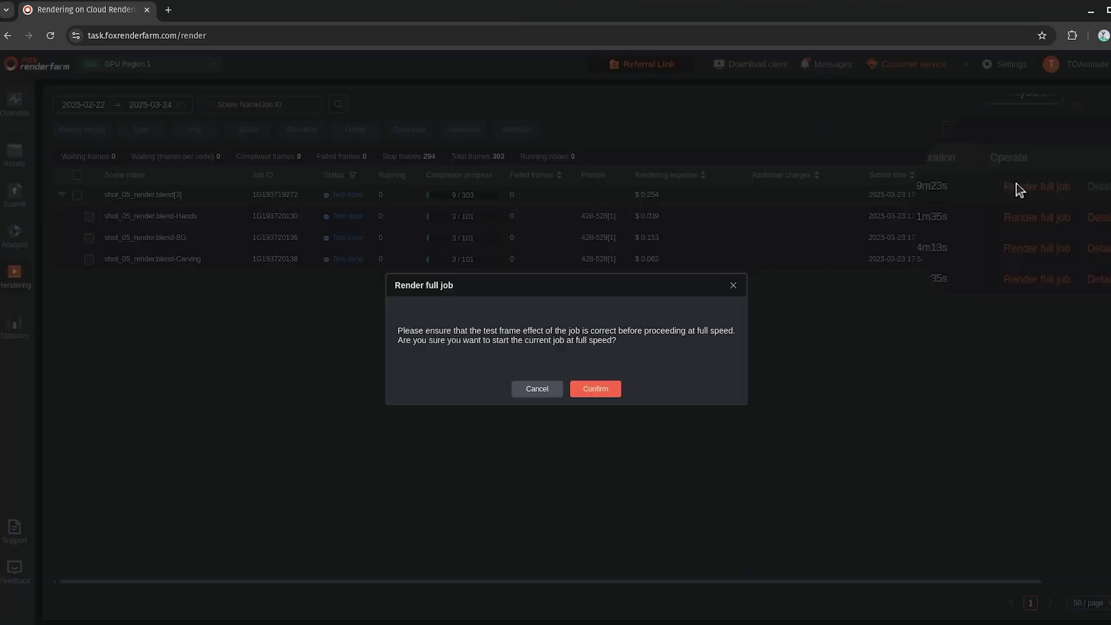
left_click(601, 391)
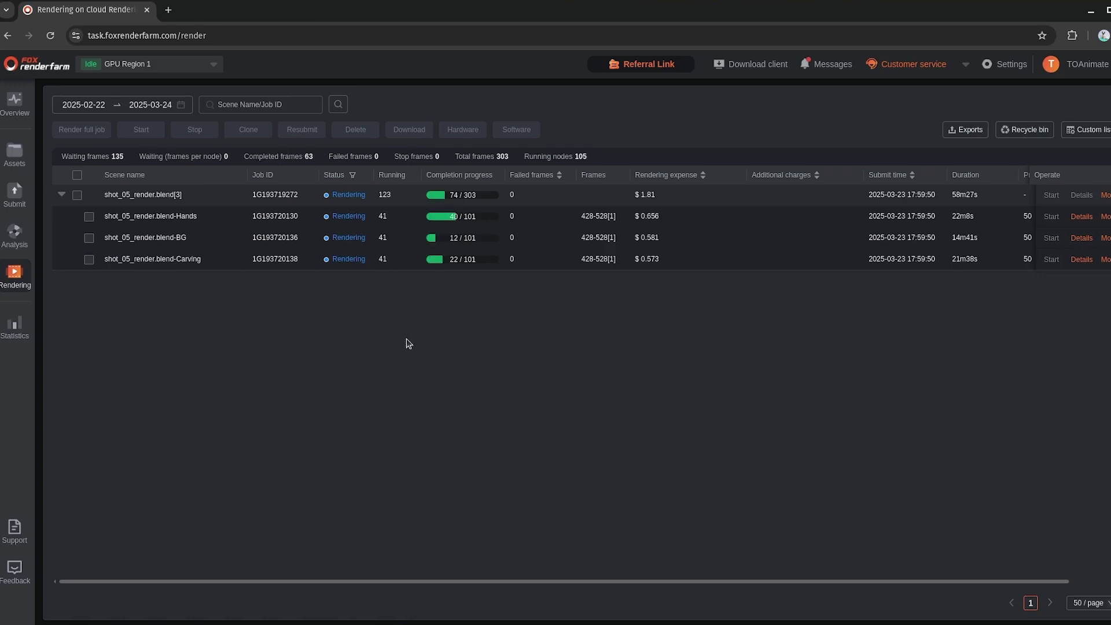
- Open the Hands Task detail and scroll its frame list to track progress to 303/303
left_click(408, 216)
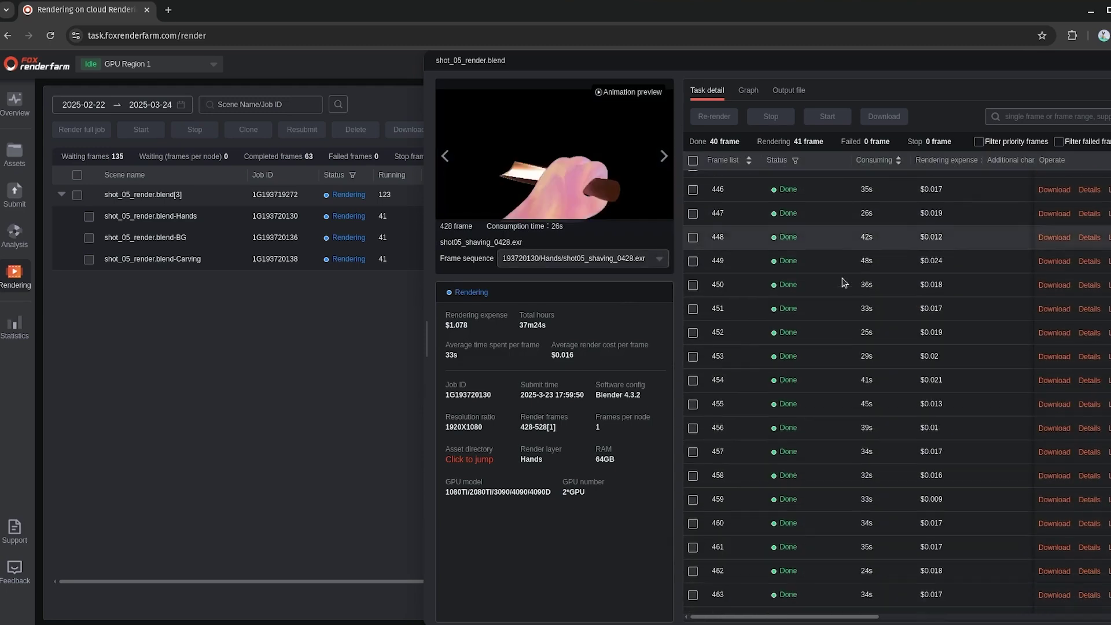
scroll(829, 275, "down", 15)
scroll(859, 289, "down", 2)
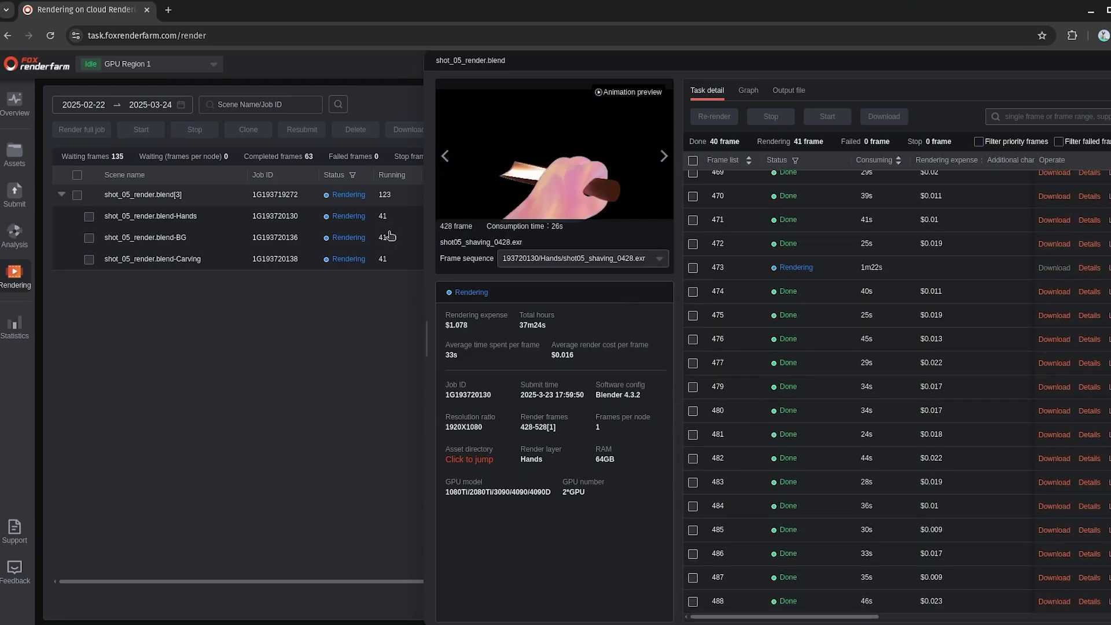
scroll(833, 277, "down", 15)
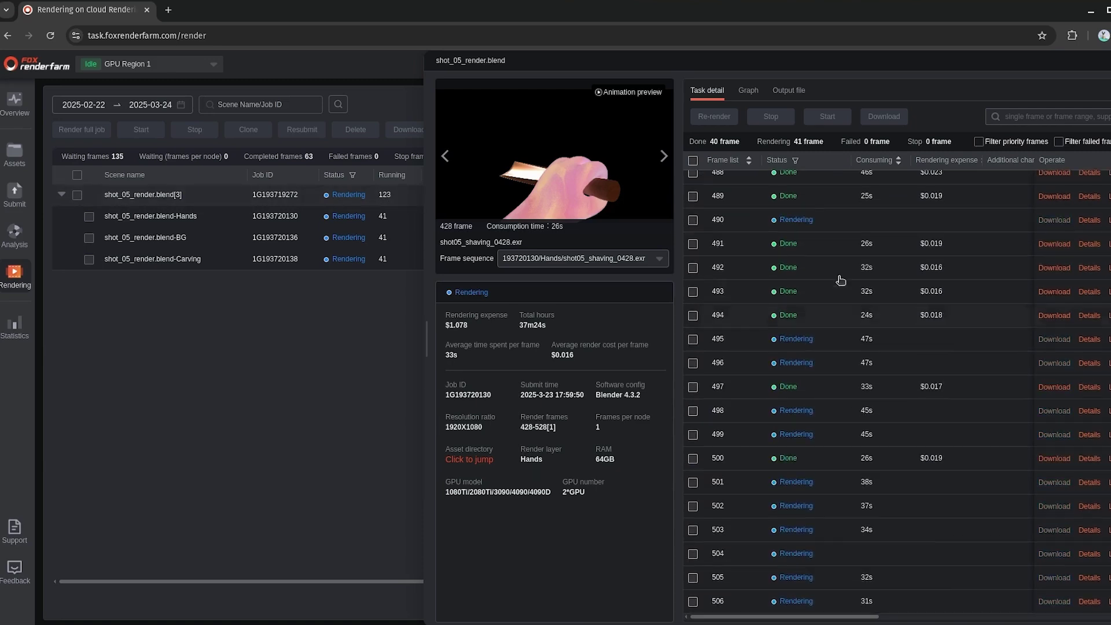
scroll(827, 260, "up", 6)
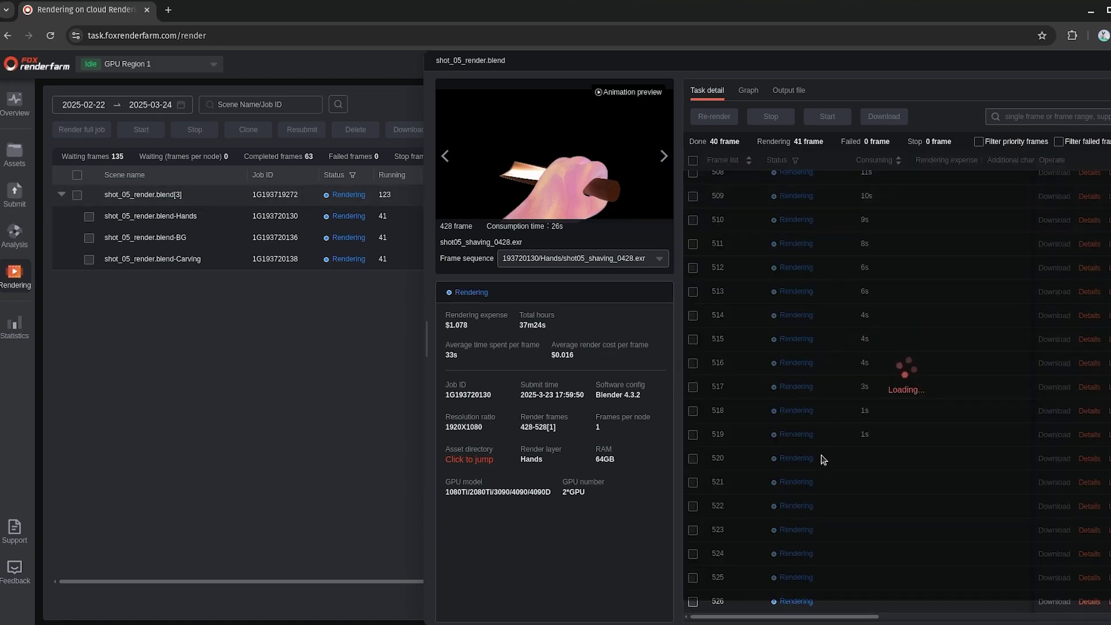
scroll(838, 351, "down", 2)
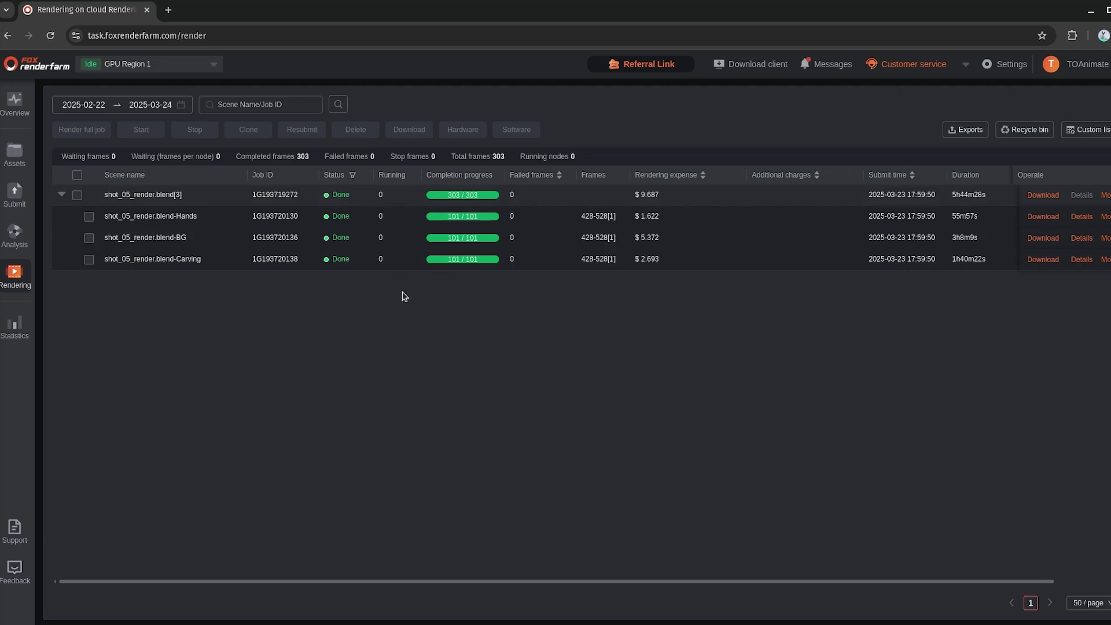
- Preview finished Carving frames 459 and 468 in the job details, then close them
left_click(243, 262)
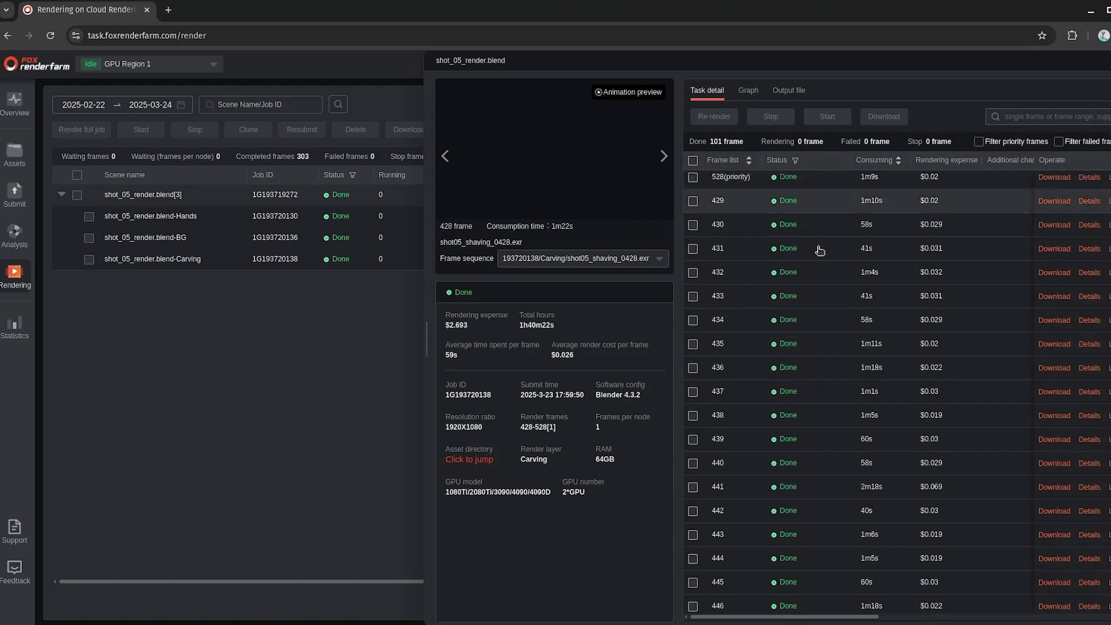
scroll(819, 254, "down", 4)
scroll(819, 248, "down", 5)
left_click(862, 323)
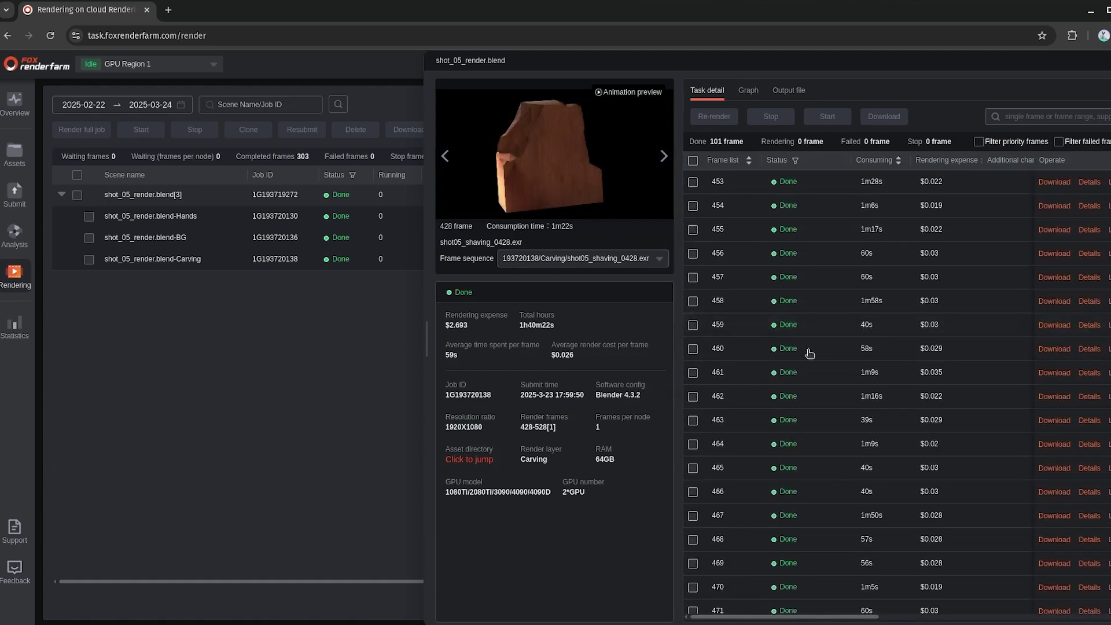
scroll(837, 361, "down", 1)
scroll(838, 361, "down", 2)
left_click(841, 363)
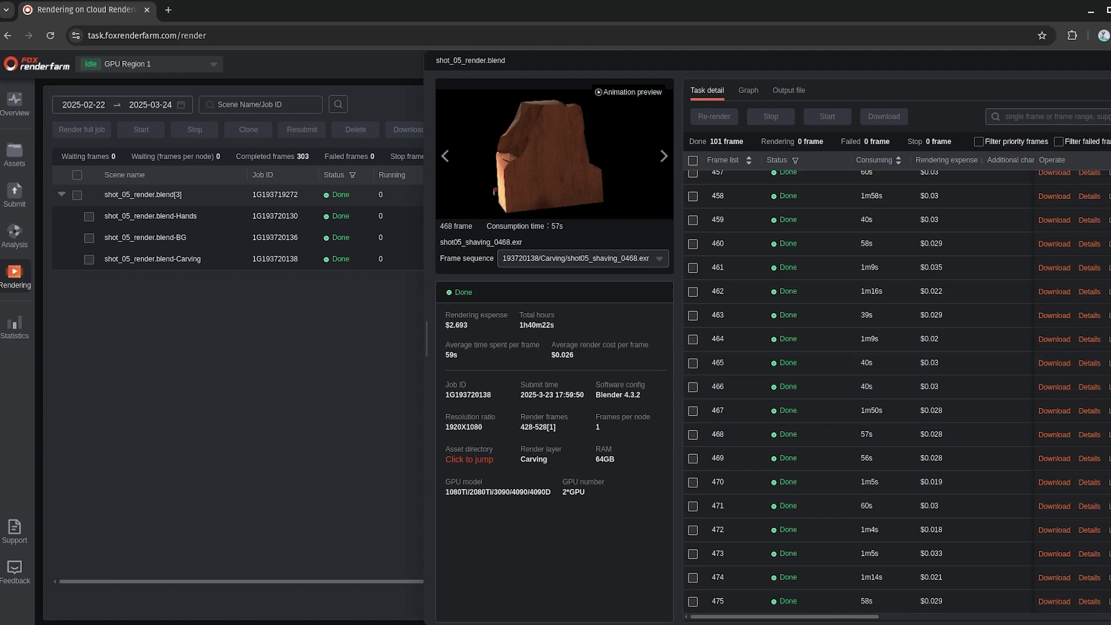
key("Escape")
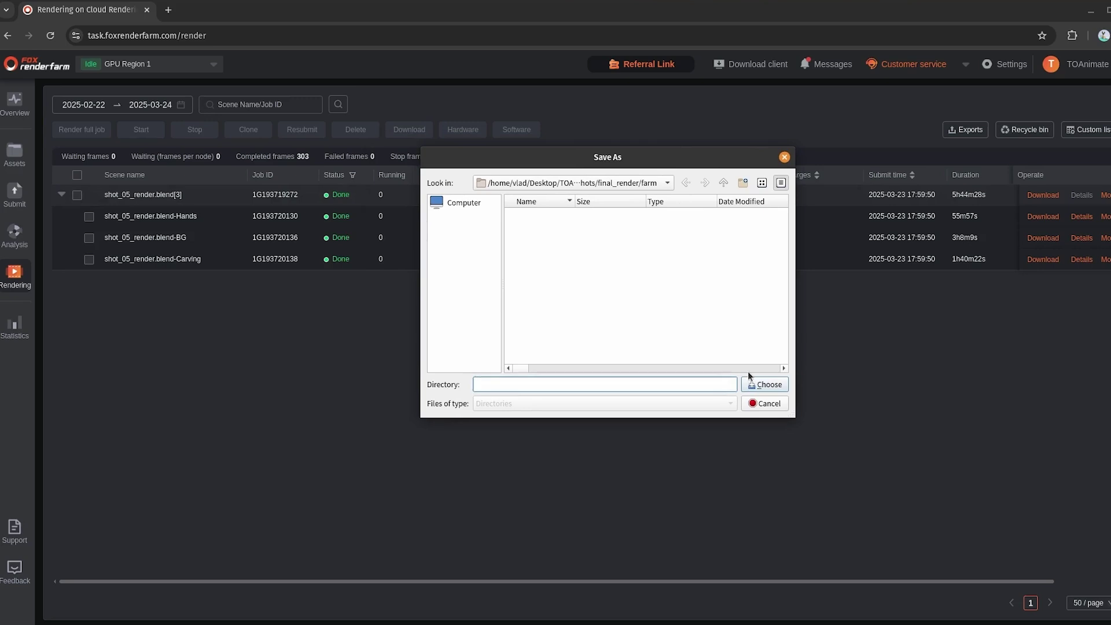
- Accept the final_render/farm folder as the download destination
left_click(764, 384)
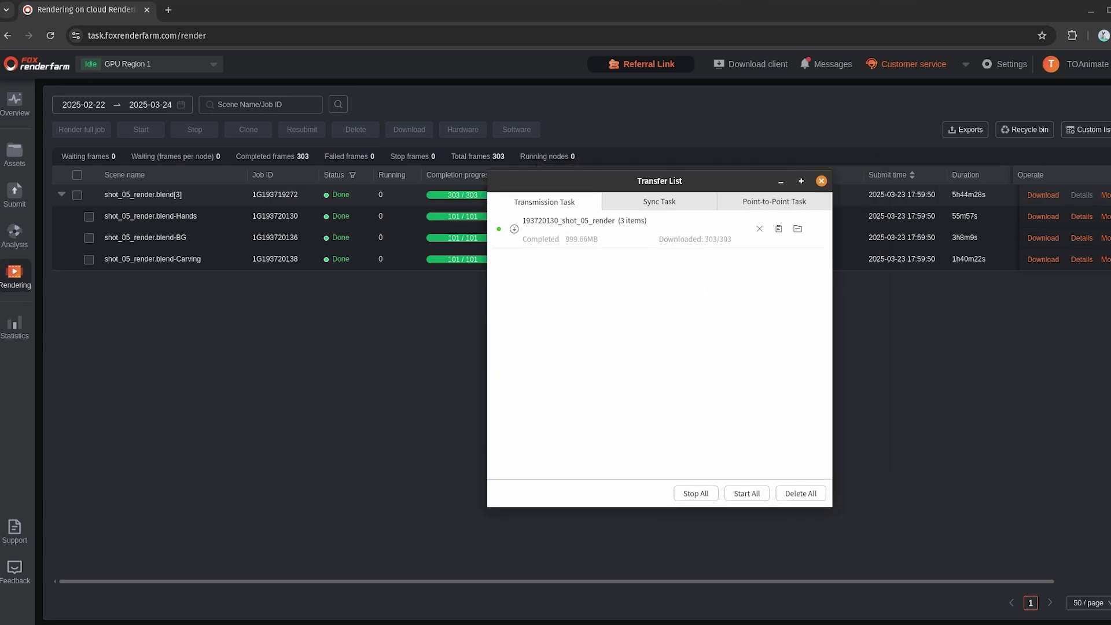
- Open the farm download folder in Files and look over the three shot_05_render job folders
left_click(797, 229)
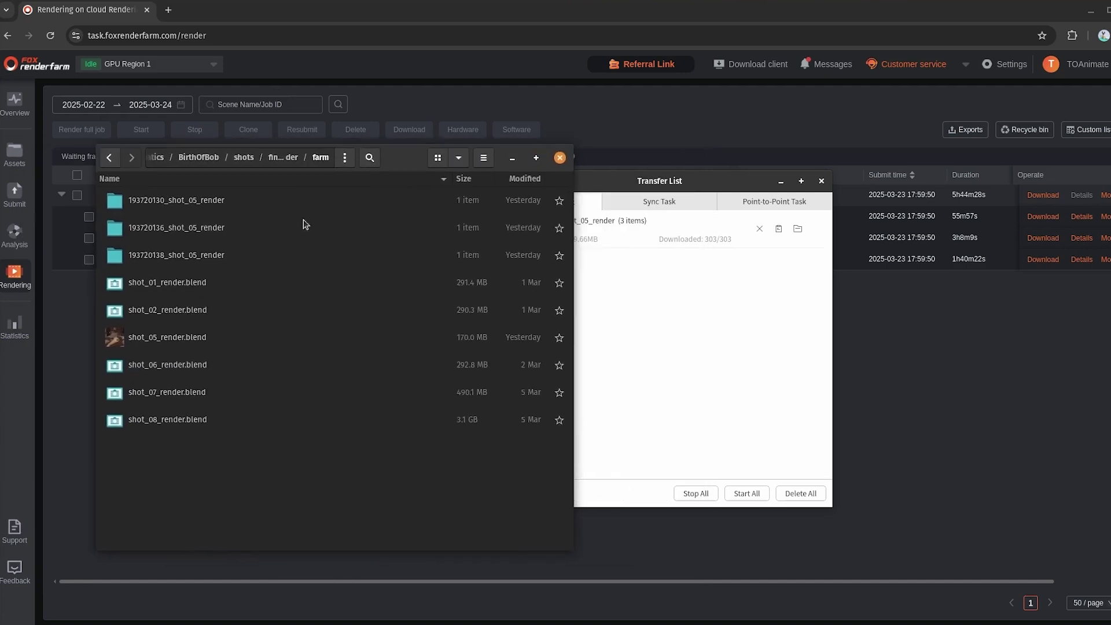
left_click(216, 211)
left_click(214, 235)
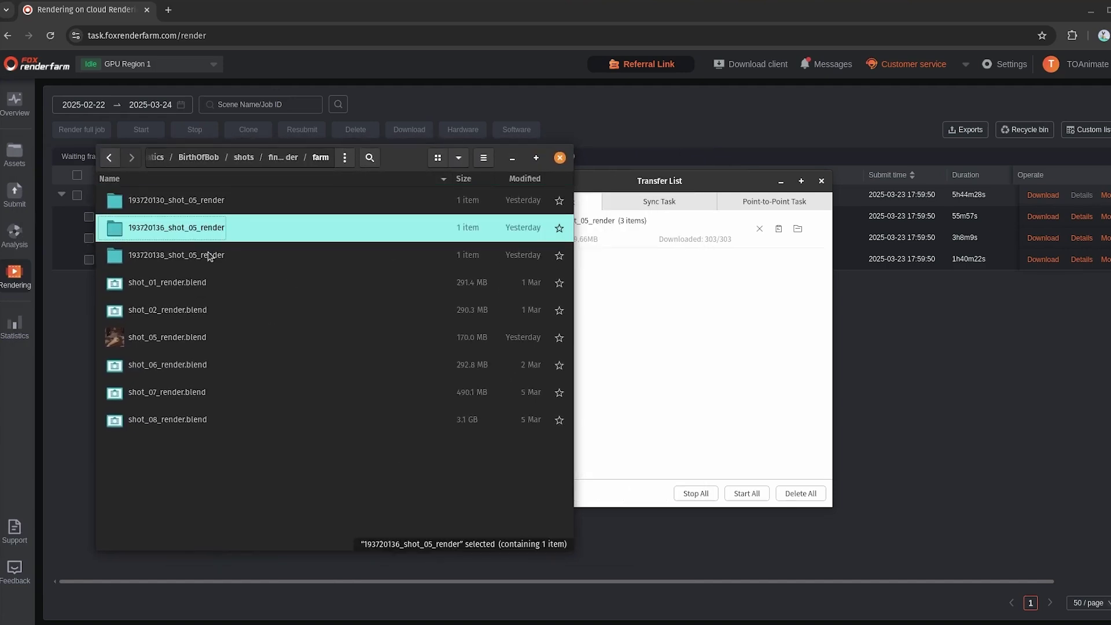
left_click(210, 259)
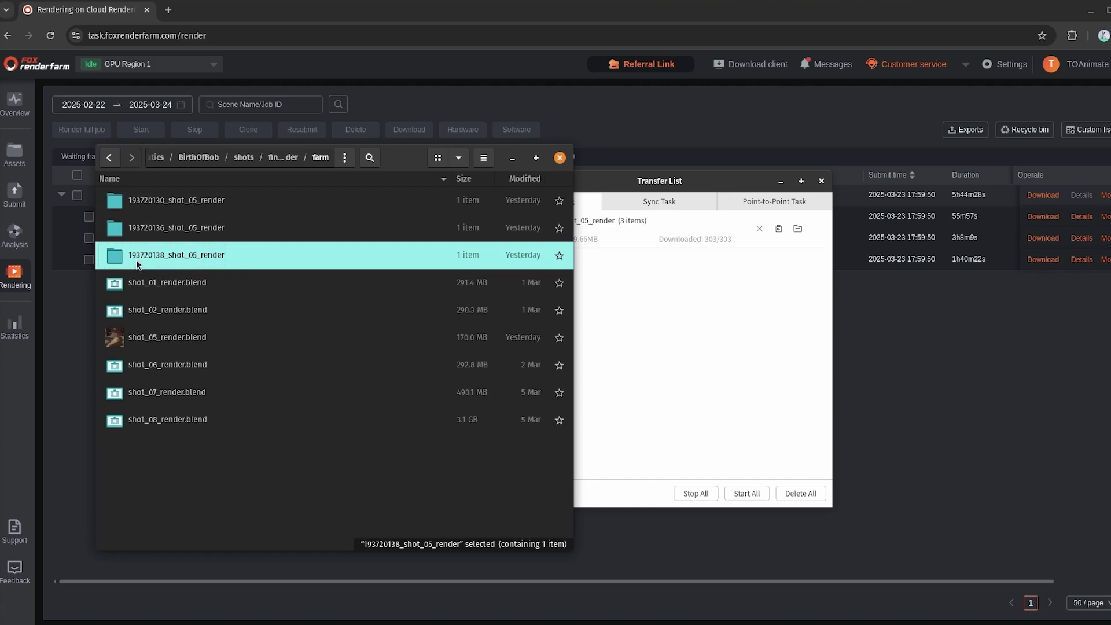
left_click_drag(138, 264, 453, 273, "super")
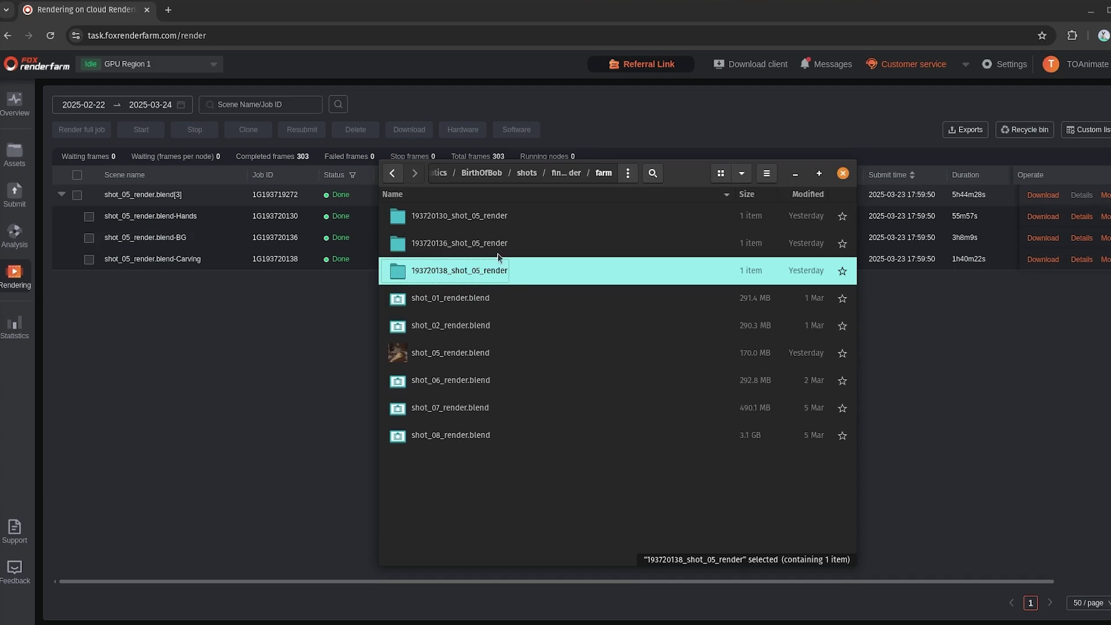
- Inspect the Carving EXR frames in 193720138_shot_05_render, then return to farm
double_click(494, 277)
double_click(428, 222)
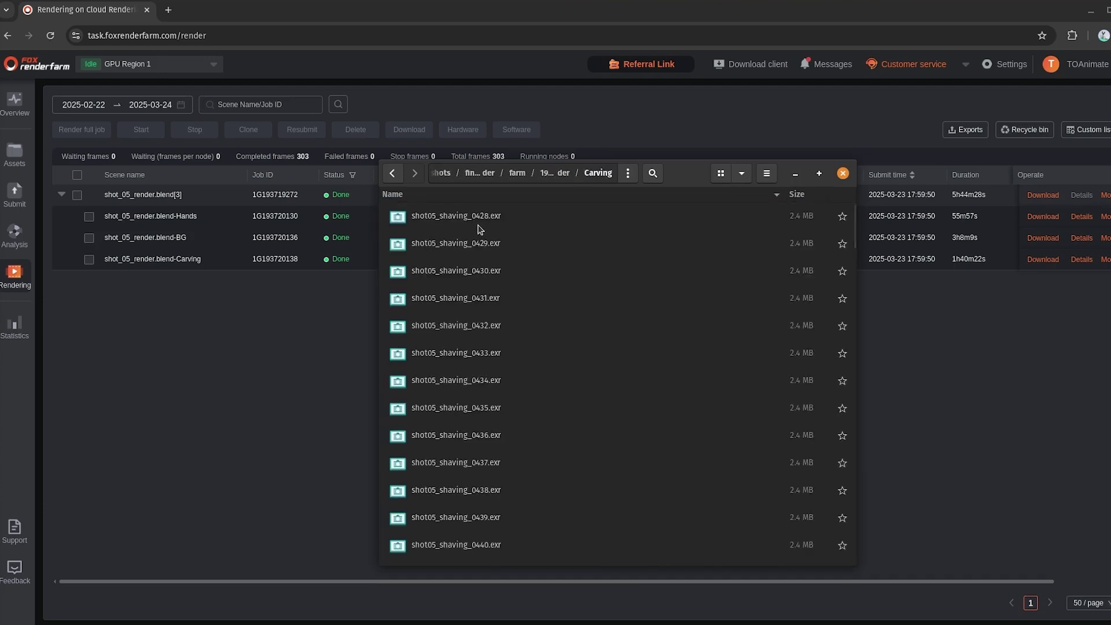
scroll(498, 249, "down", 3)
scroll(505, 254, "down", 15)
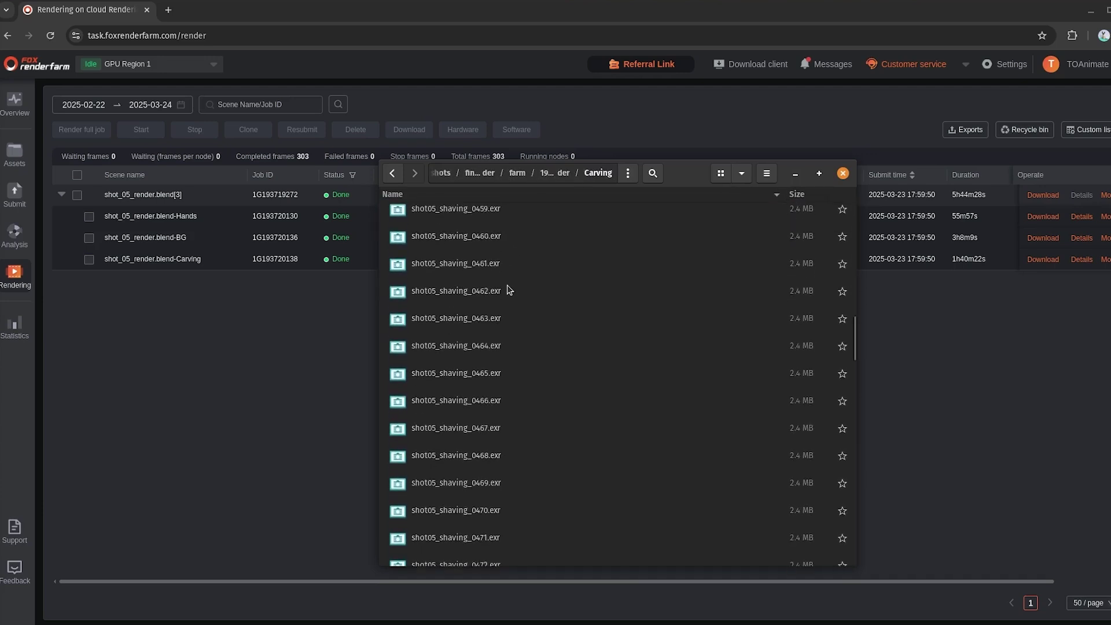
scroll(515, 295, "up", 3)
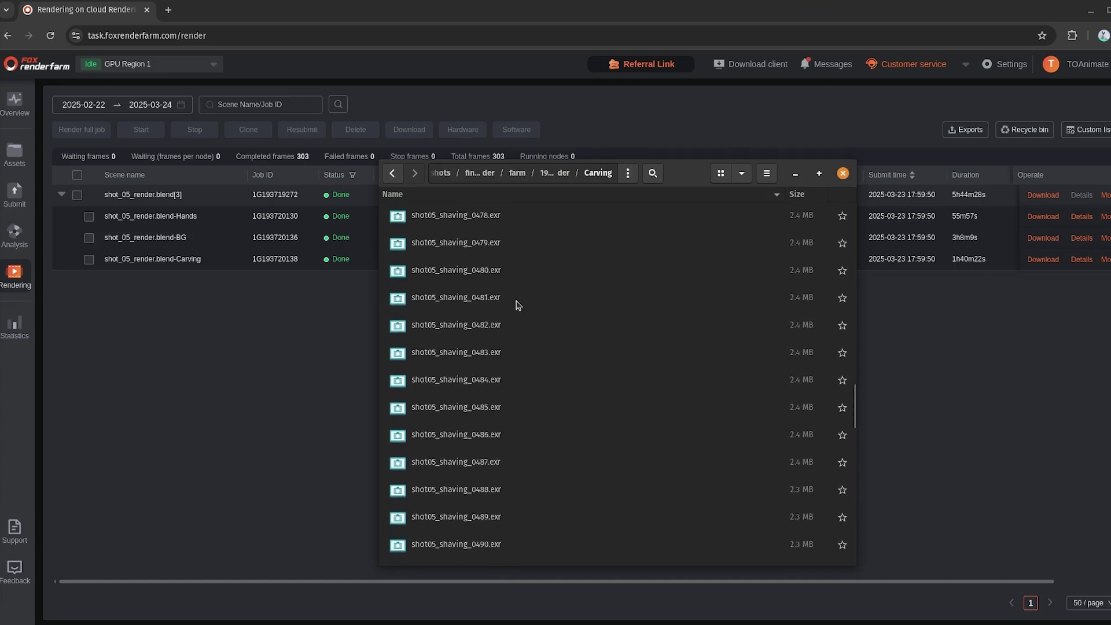
scroll(497, 292, "up", 1)
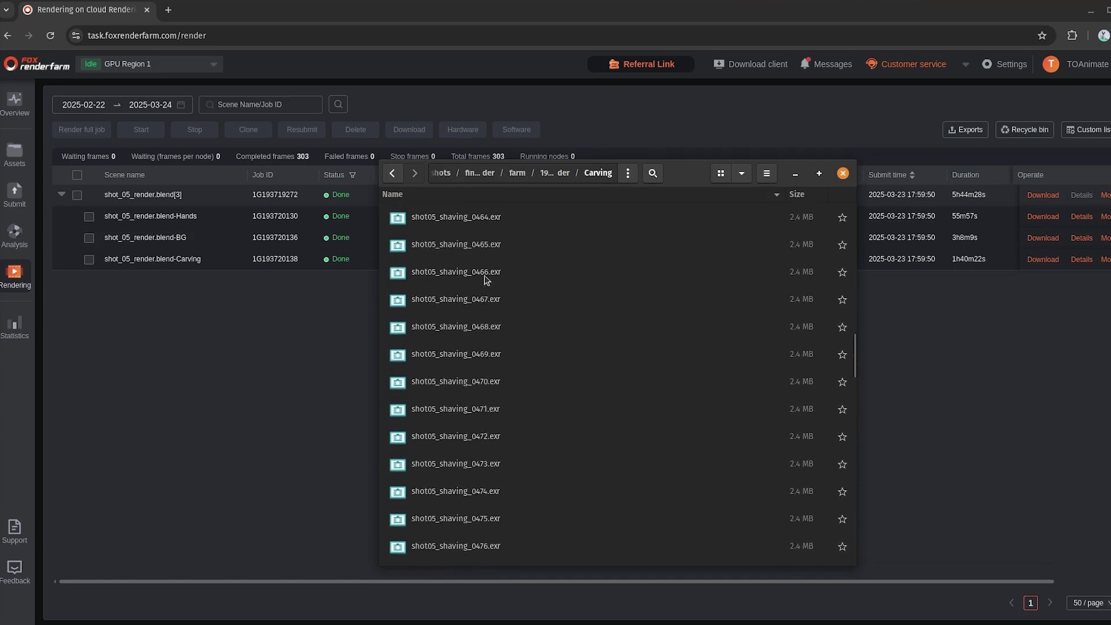
left_click(547, 174)
left_click(496, 177)
- Inspect the BG EXR frames in 193720136_shot_05_render, then return to farm
double_click(431, 239)
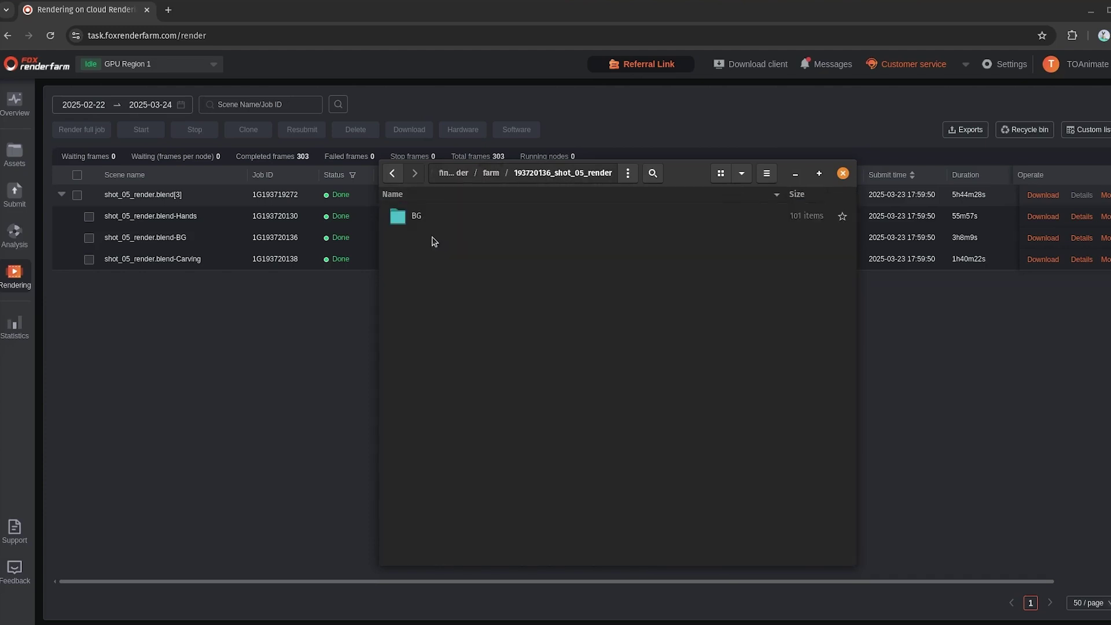
double_click(422, 219)
scroll(445, 235, "down", 8)
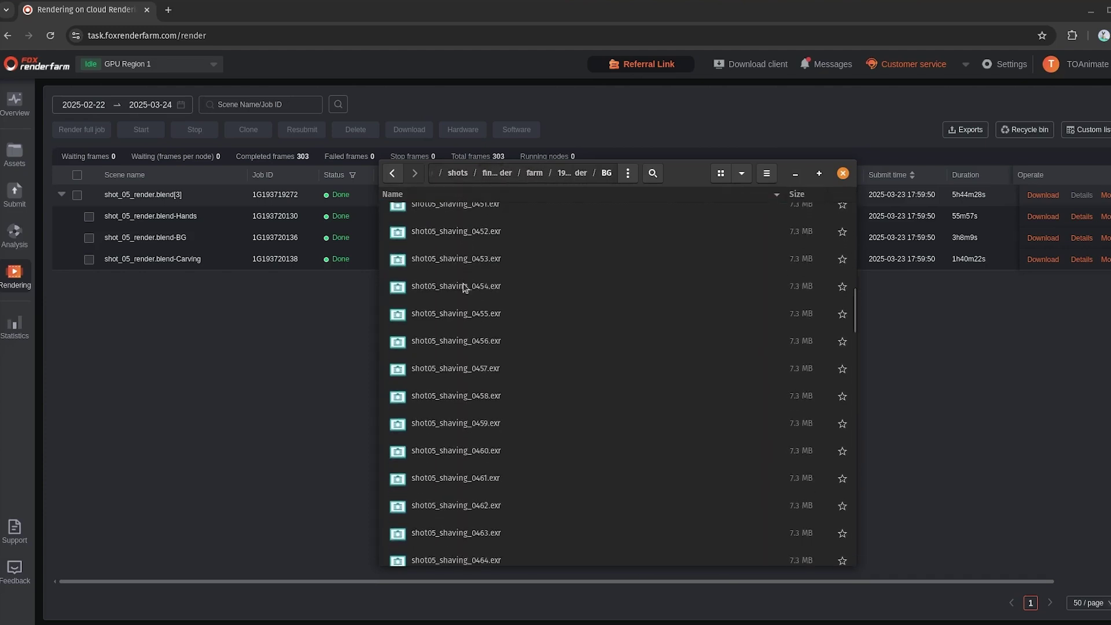
scroll(466, 341, "up", 8)
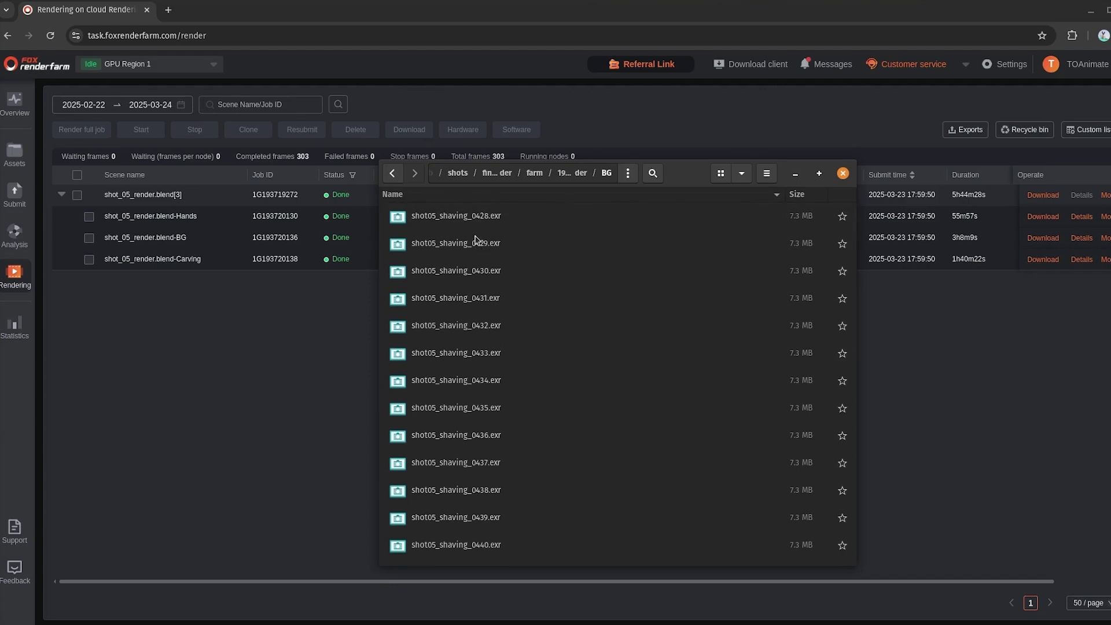
left_click(571, 175)
left_click(491, 173)
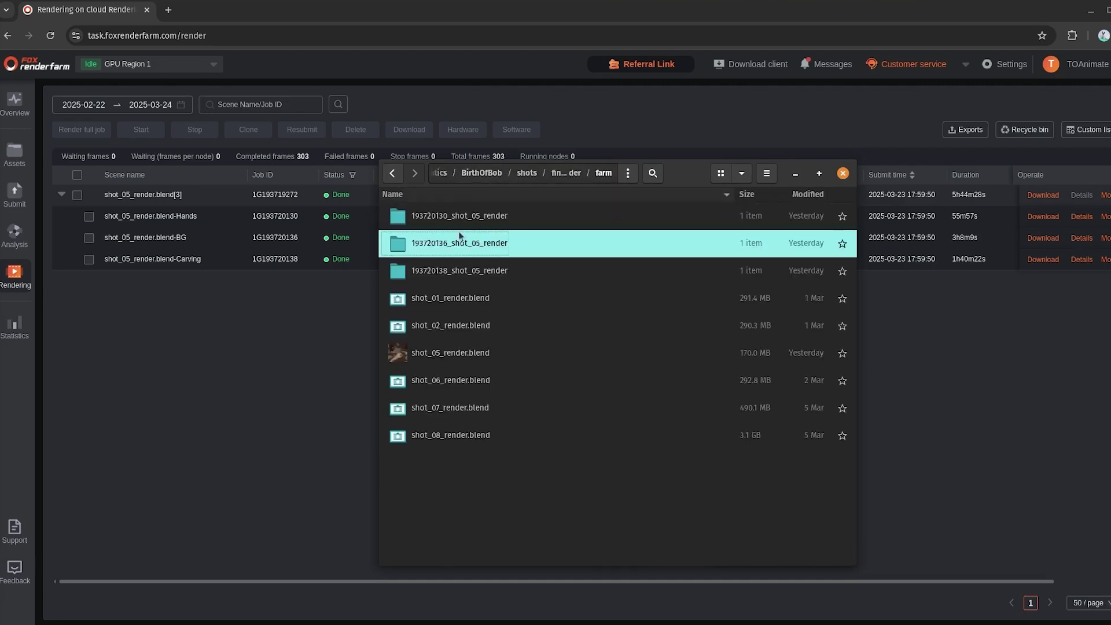
- Open the Hands folder in 193720130_shot_05_render and browse its EXR frames
double_click(461, 238)
double_click(451, 222)
scroll(516, 272, "down", 15)
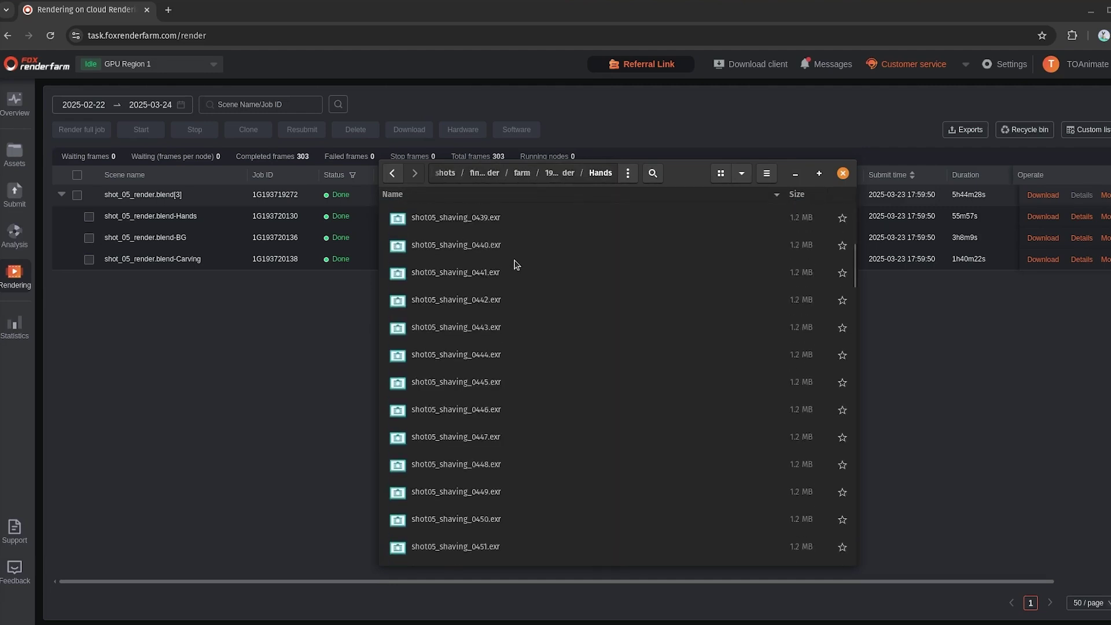
scroll(555, 359, "up", 5)
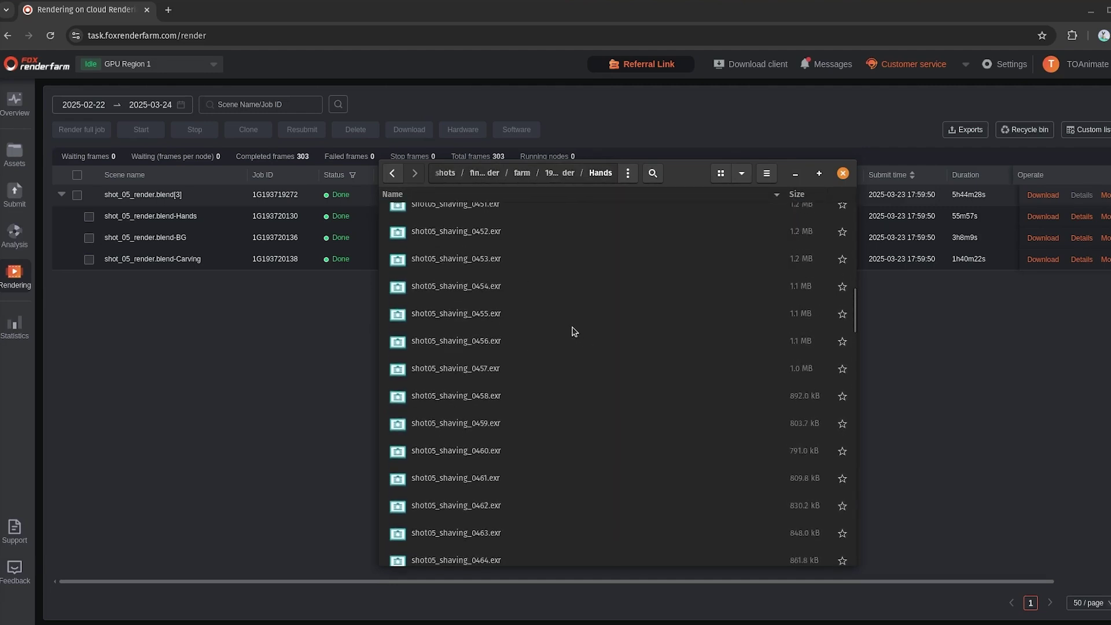